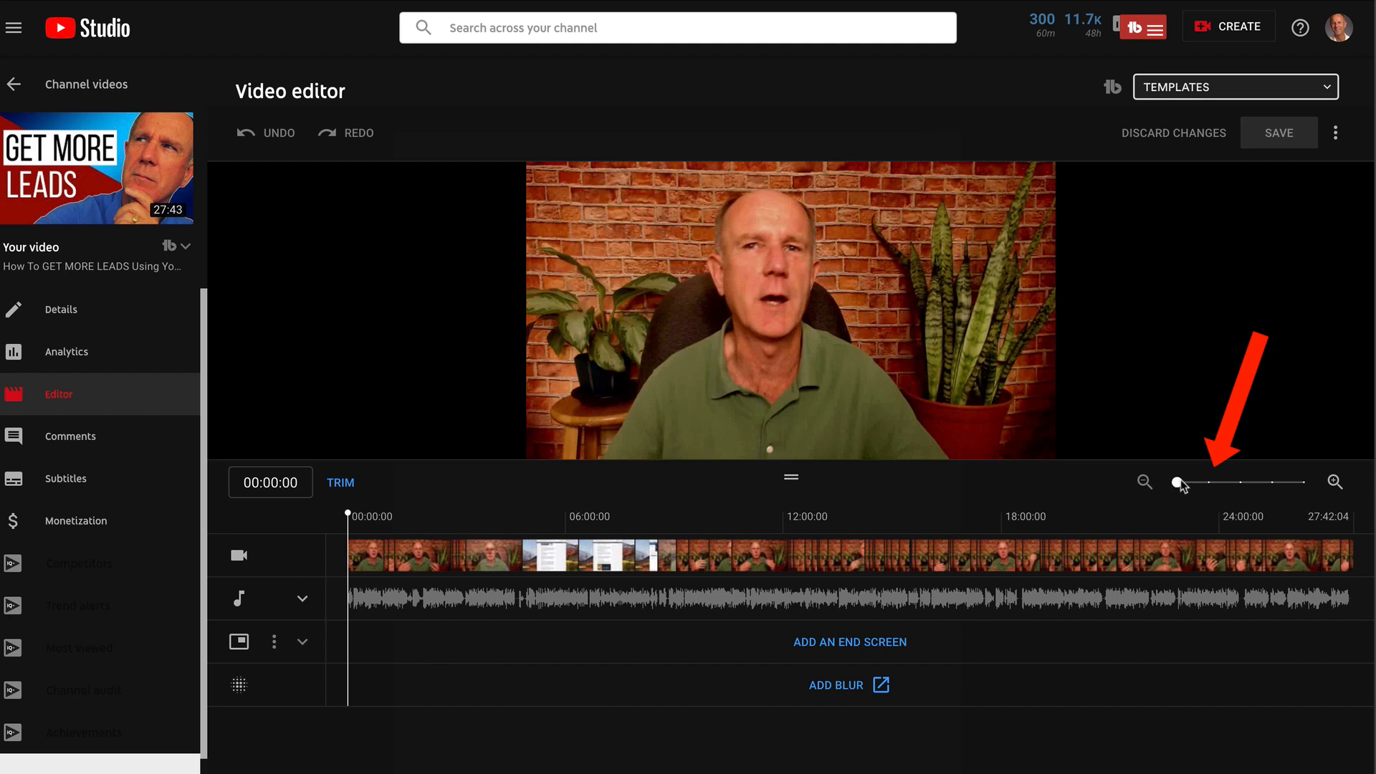
pyautogui.moveTo(1178, 483); pyautogui.dragTo(1206, 483)
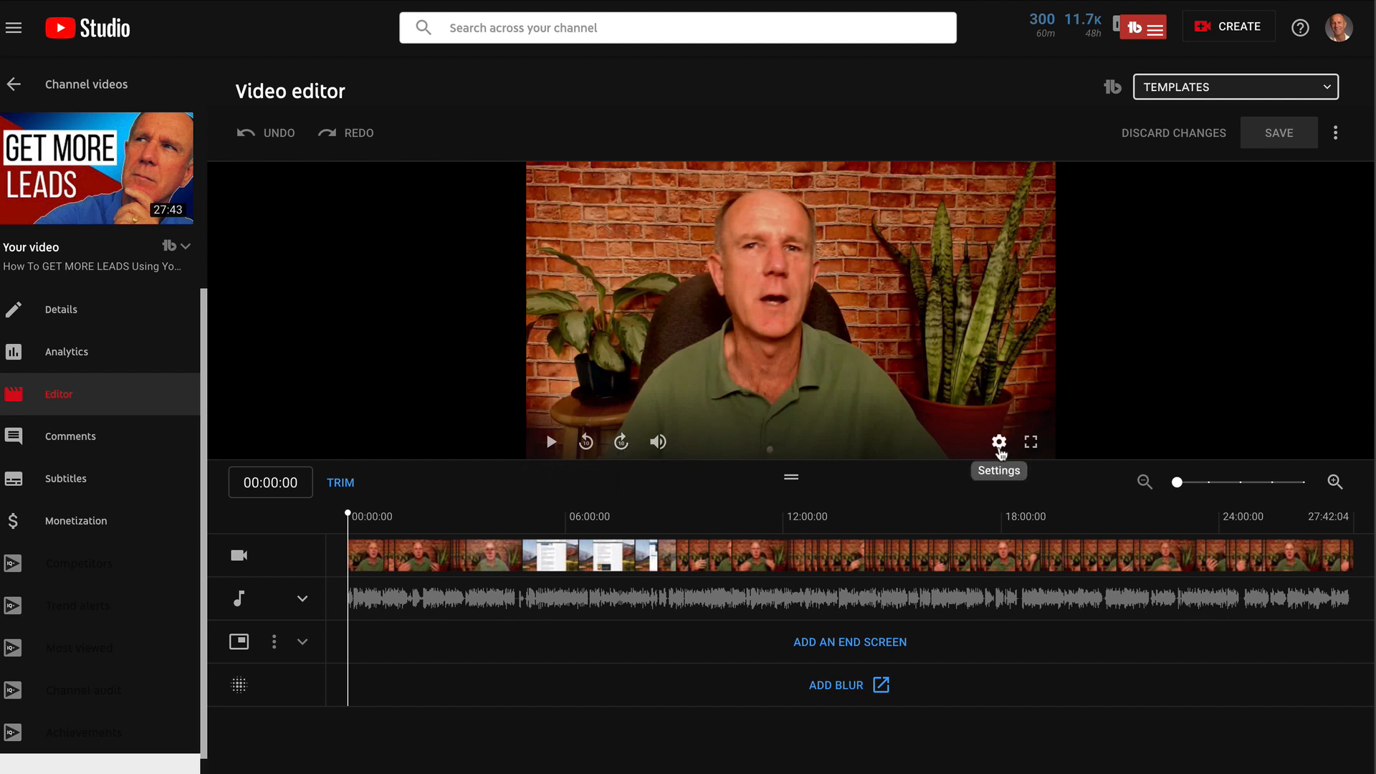
pyautogui.click(1000, 444)
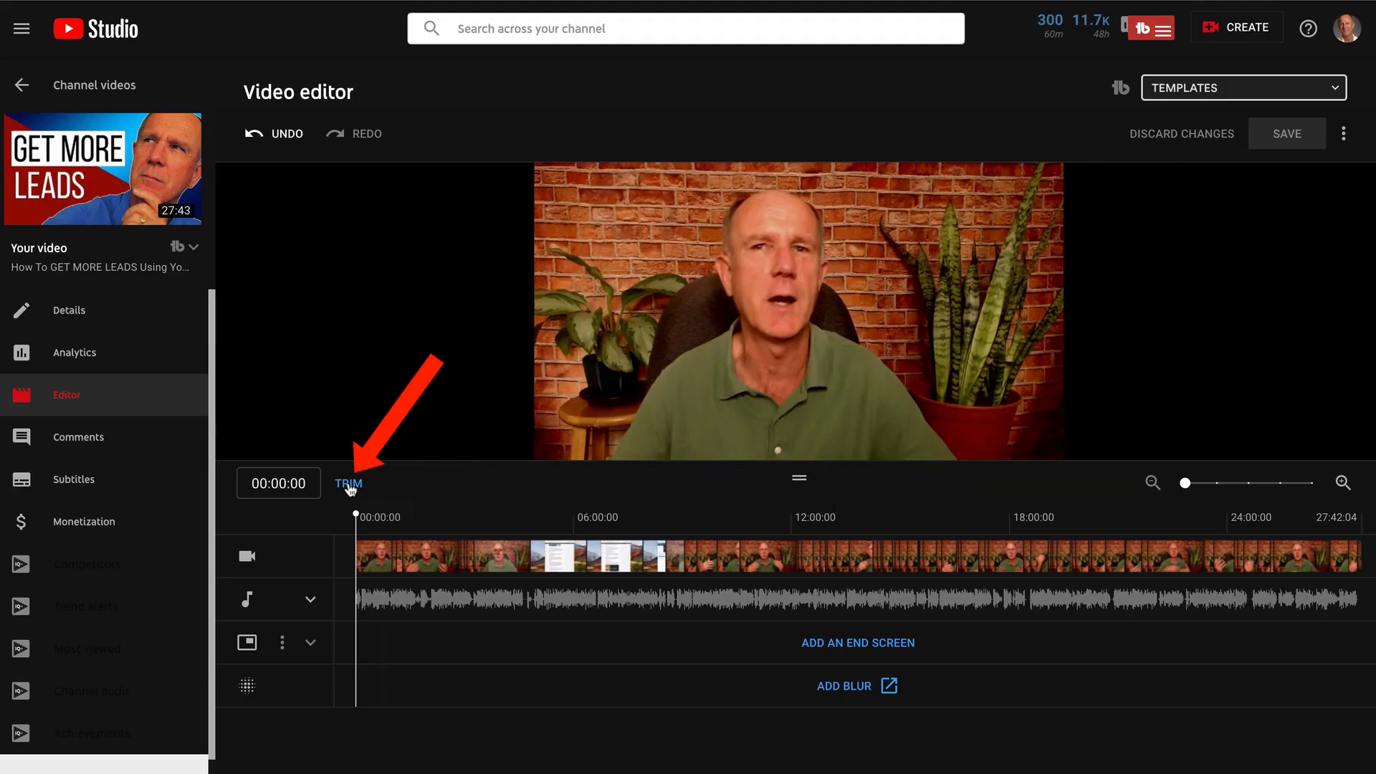
# Enter trim mode, play the video, and move the trim start slightly past the beginning
pyautogui.click(348, 483)
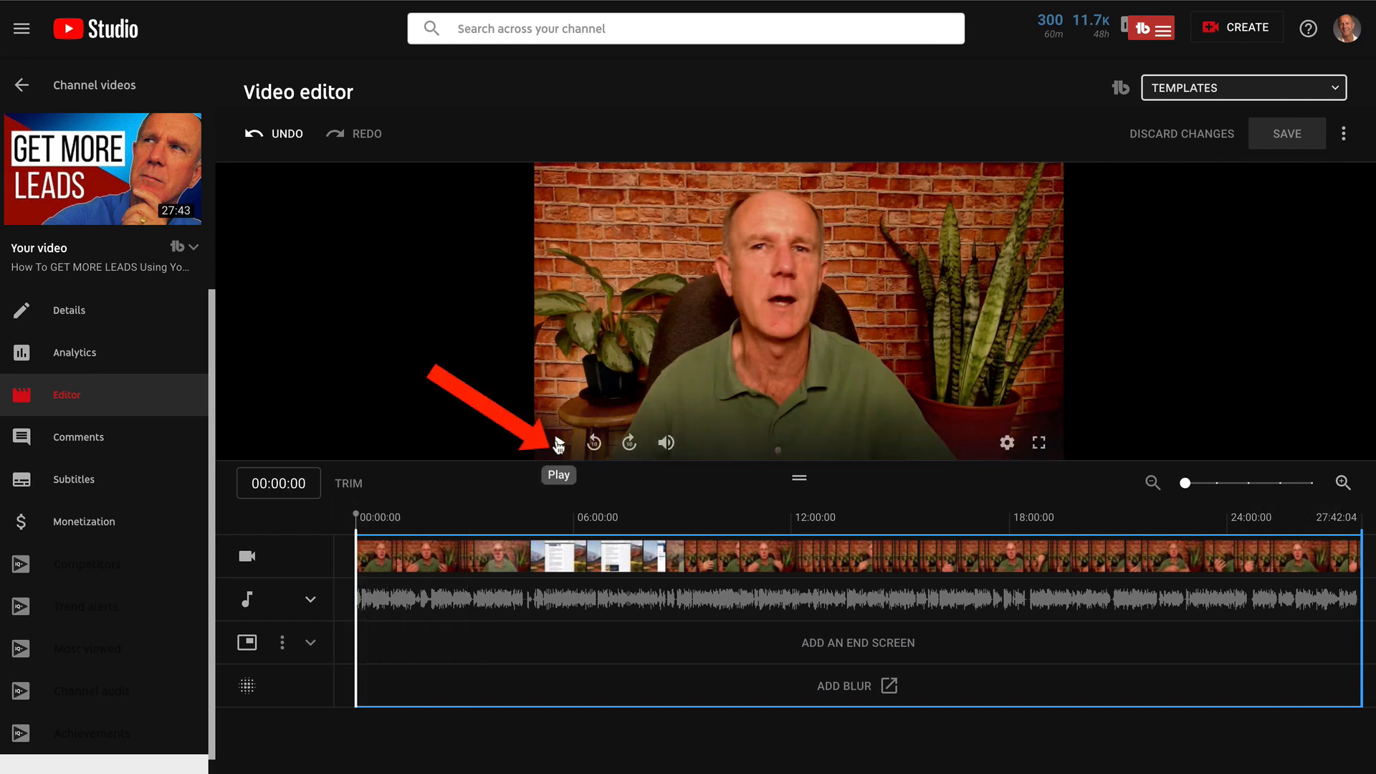
pyautogui.click(558, 444)
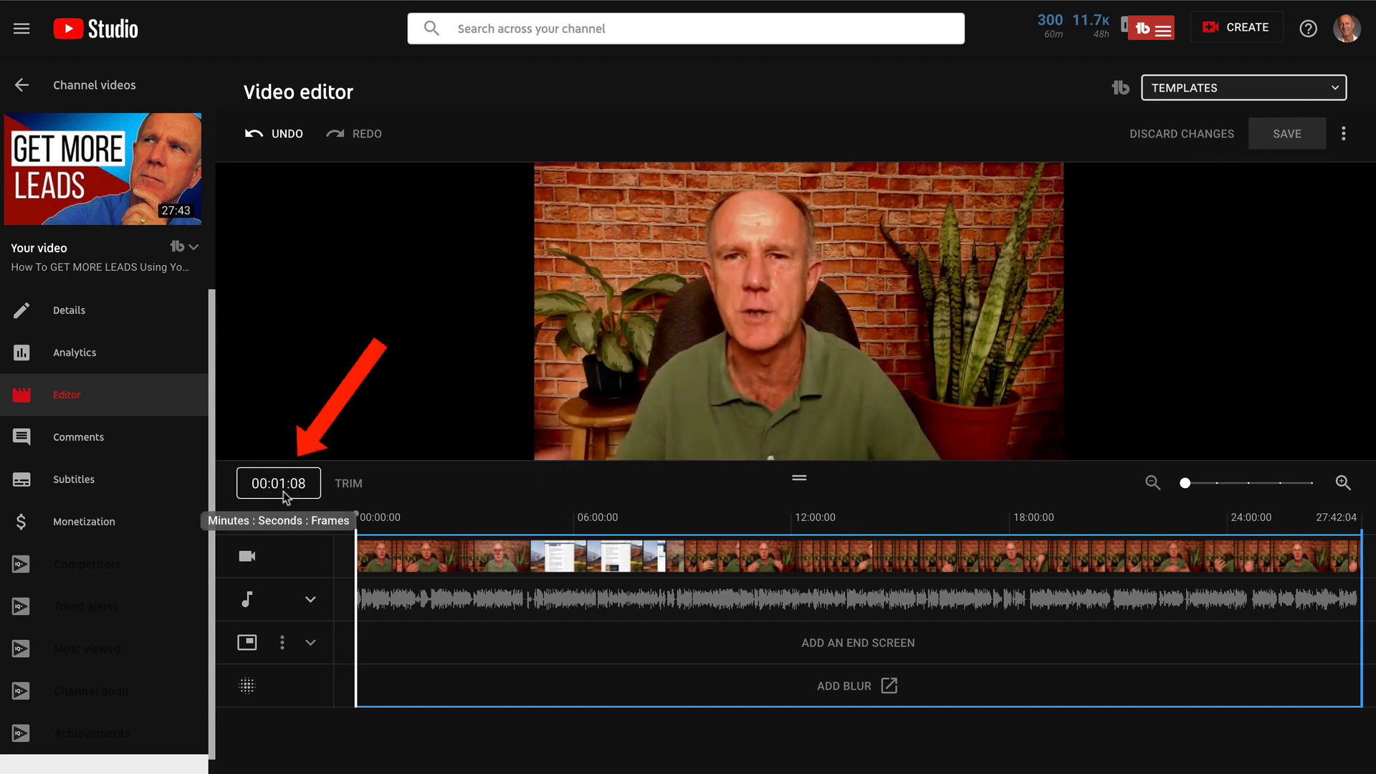
pyautogui.click(360, 514)
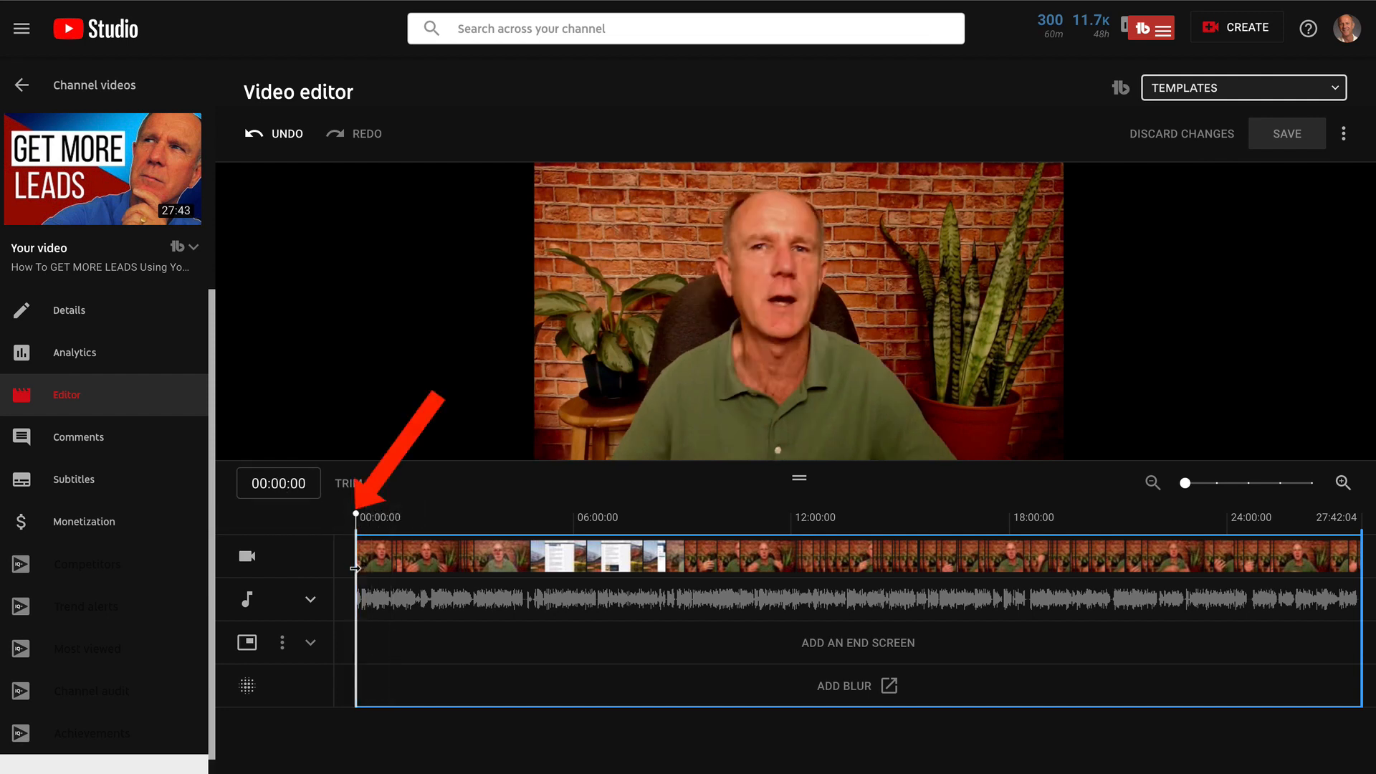
pyautogui.moveTo(355, 569); pyautogui.dragTo(361, 569)
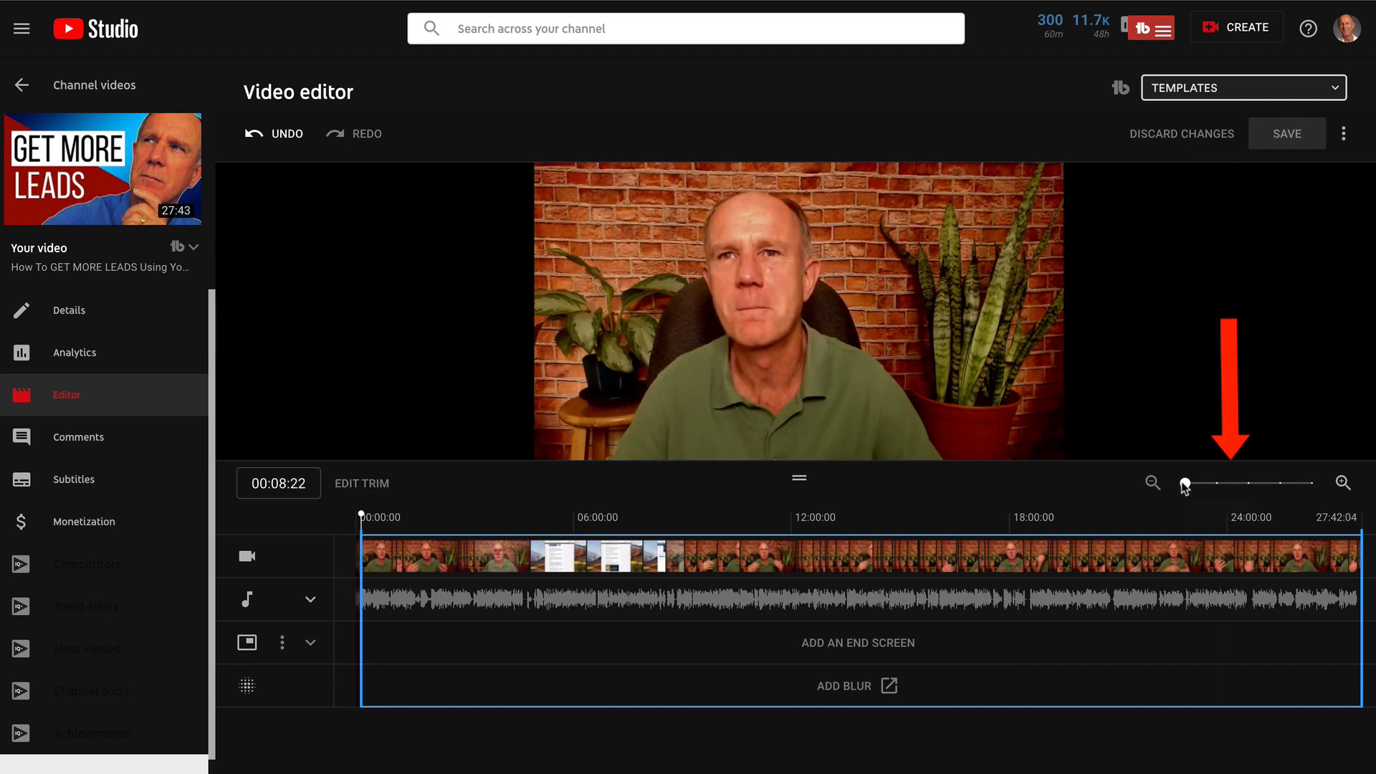
# Zoom into the timeline, trim the video's start to about 00:01, and preview the trimmed beginning
pyautogui.moveTo(1185, 485); pyautogui.dragTo(1248, 485)
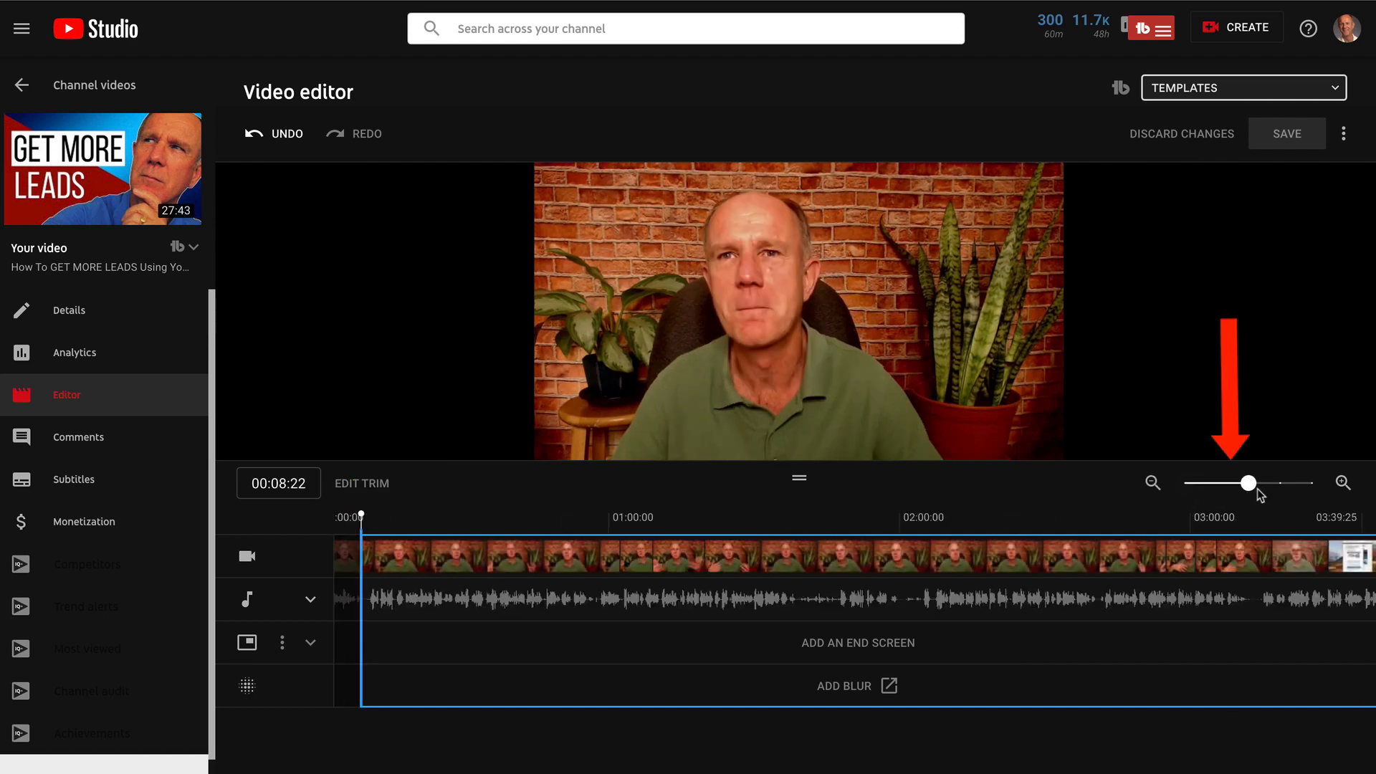
pyautogui.moveTo(373, 531); pyautogui.dragTo(397, 532)
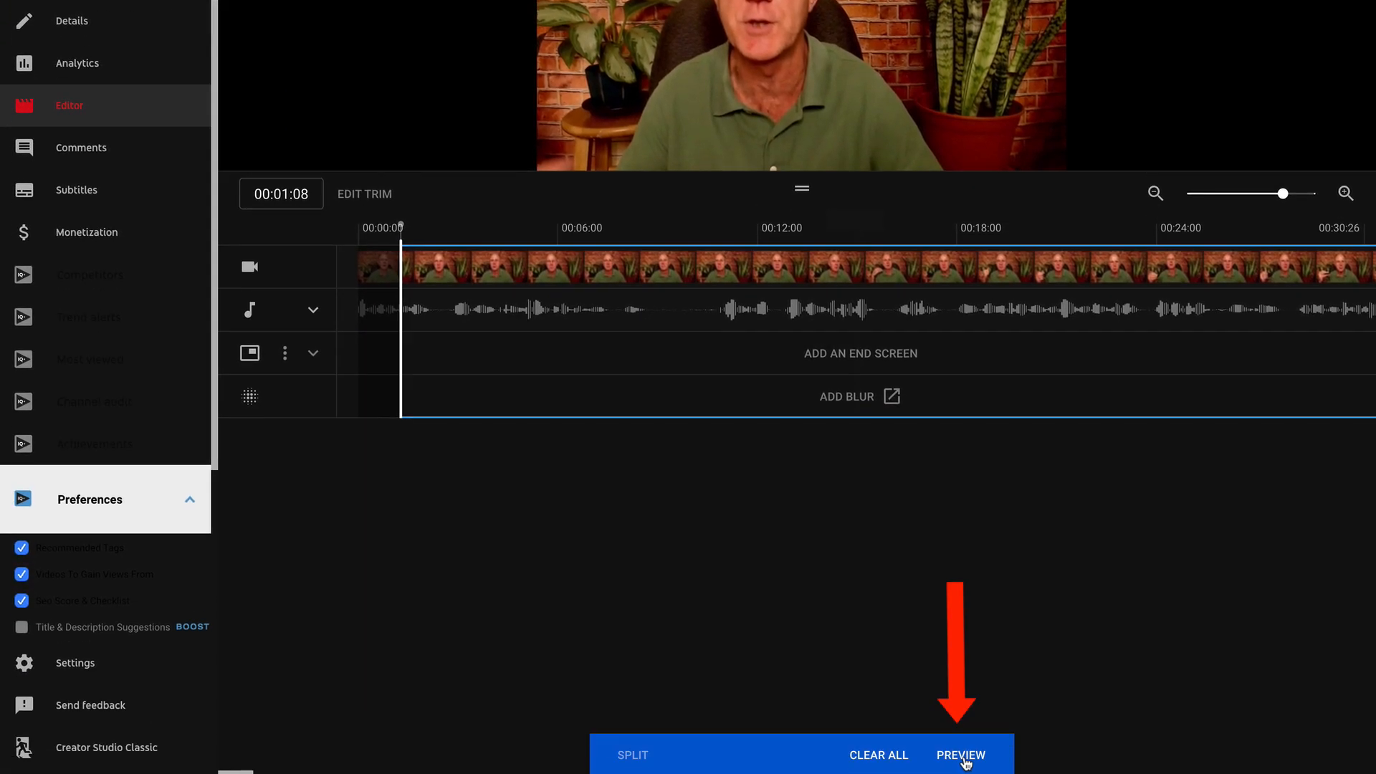
pyautogui.click(961, 754)
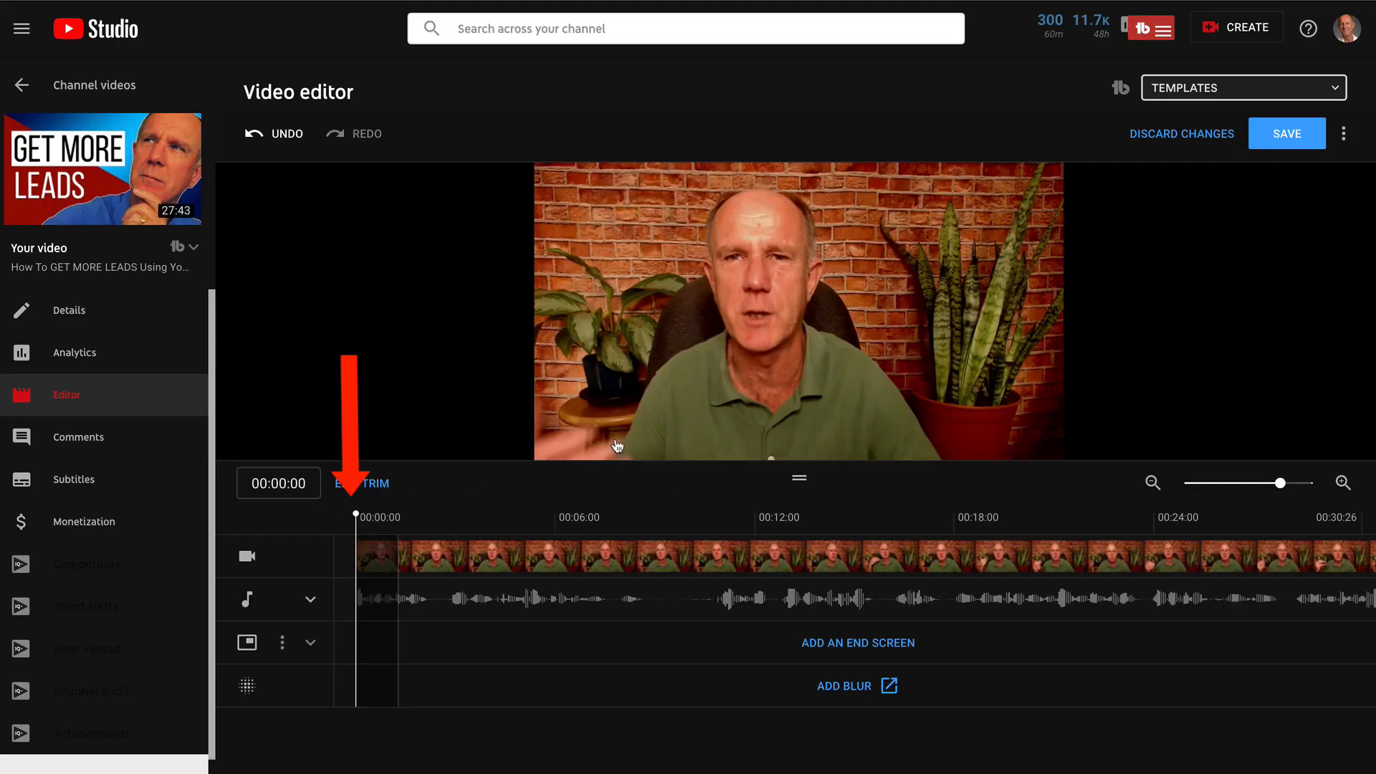
pyautogui.click(469, 514)
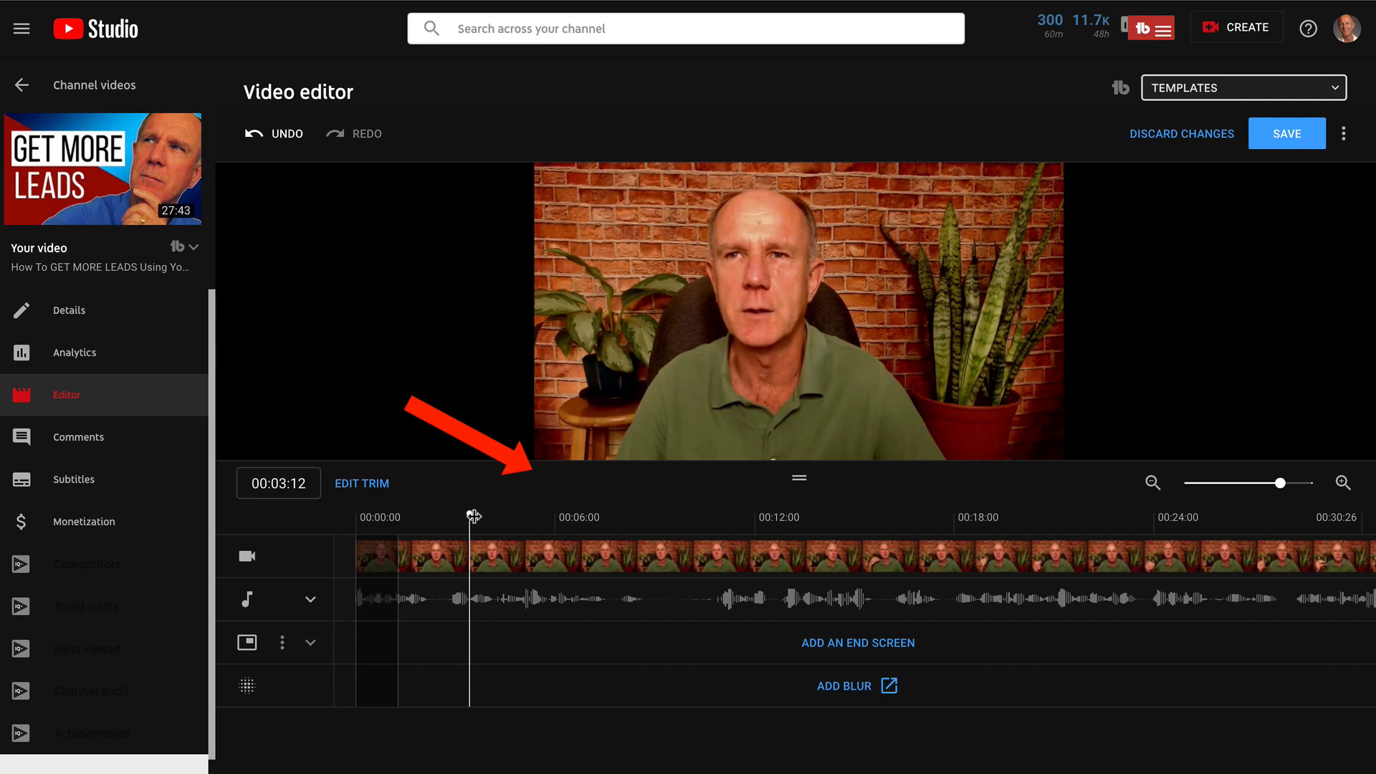
pyautogui.moveTo(466, 516); pyautogui.dragTo(409, 516)
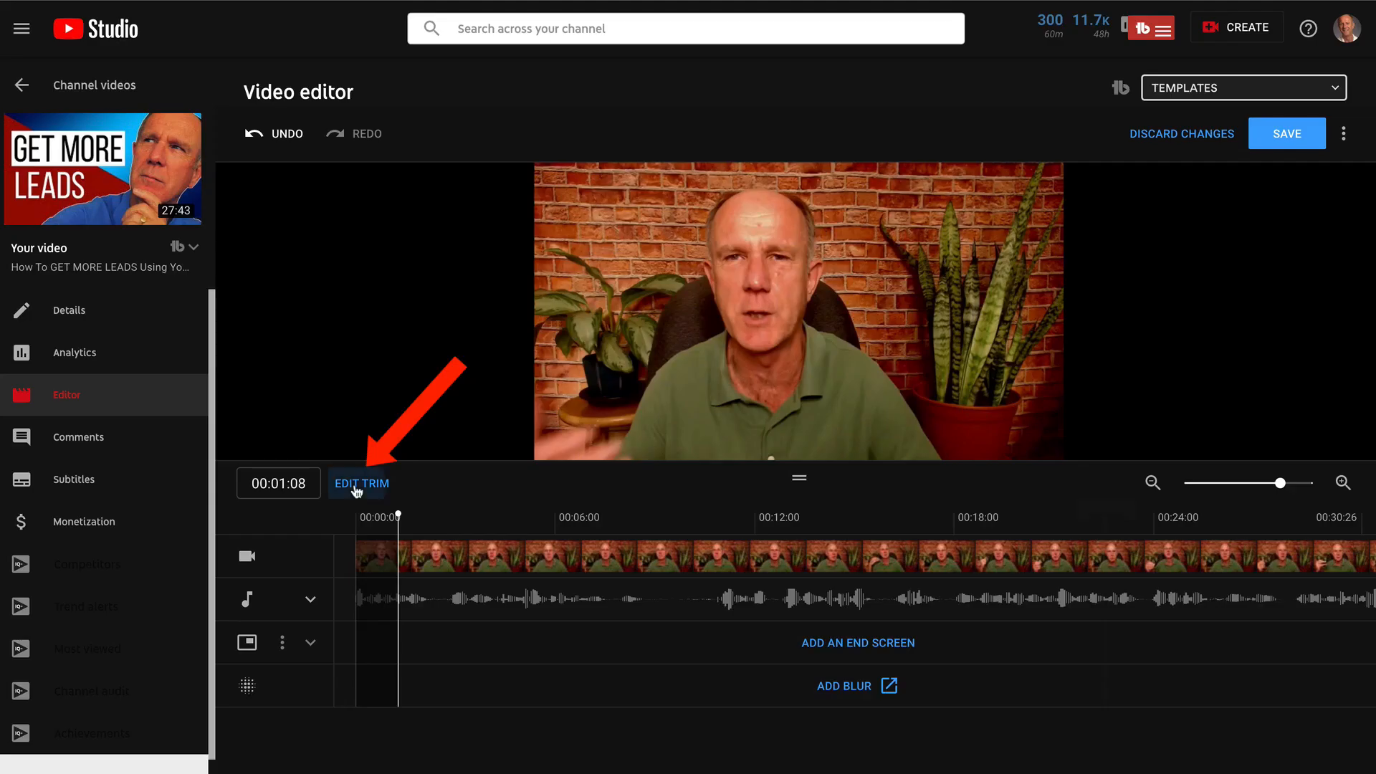
# Trim the end of the video to about 26:26 and preview the result
pyautogui.click(362, 483)
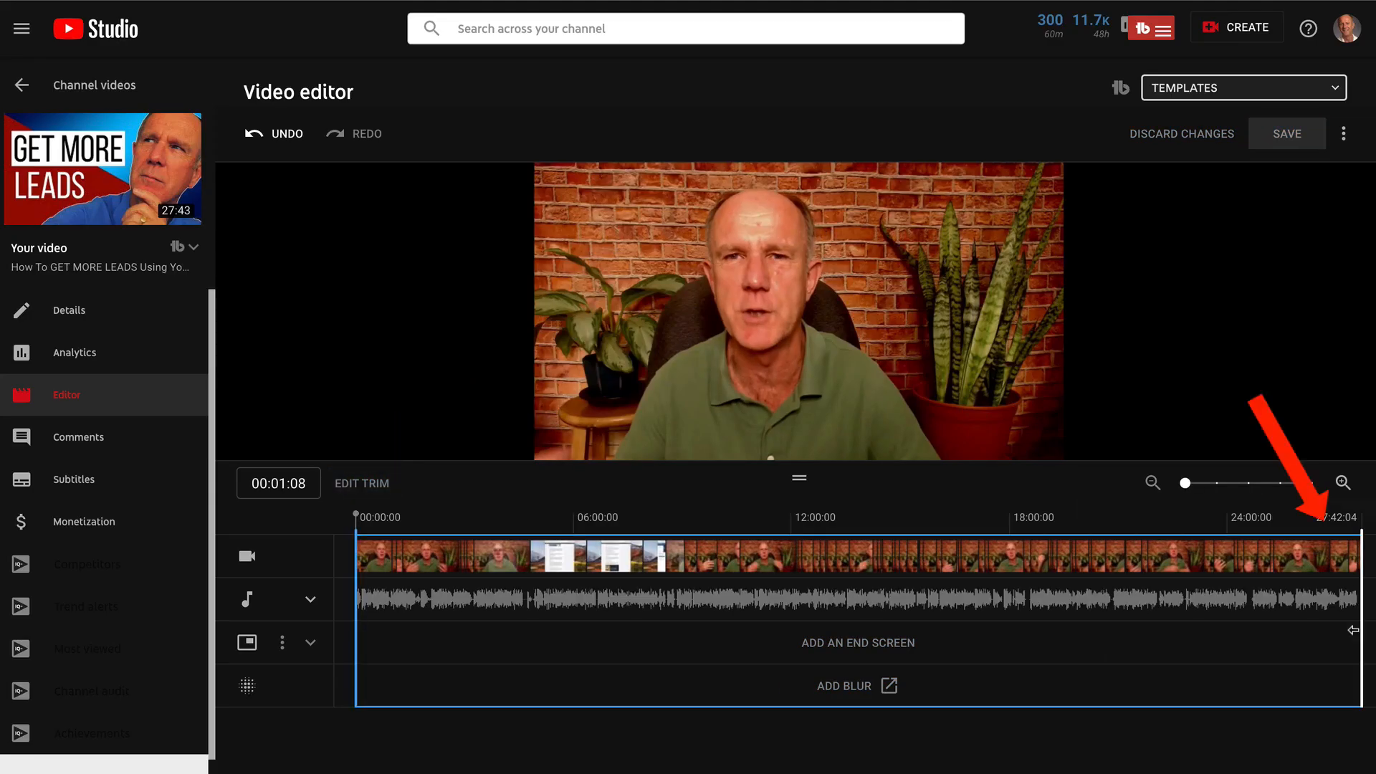
pyautogui.moveTo(1357, 630); pyautogui.dragTo(1316, 631)
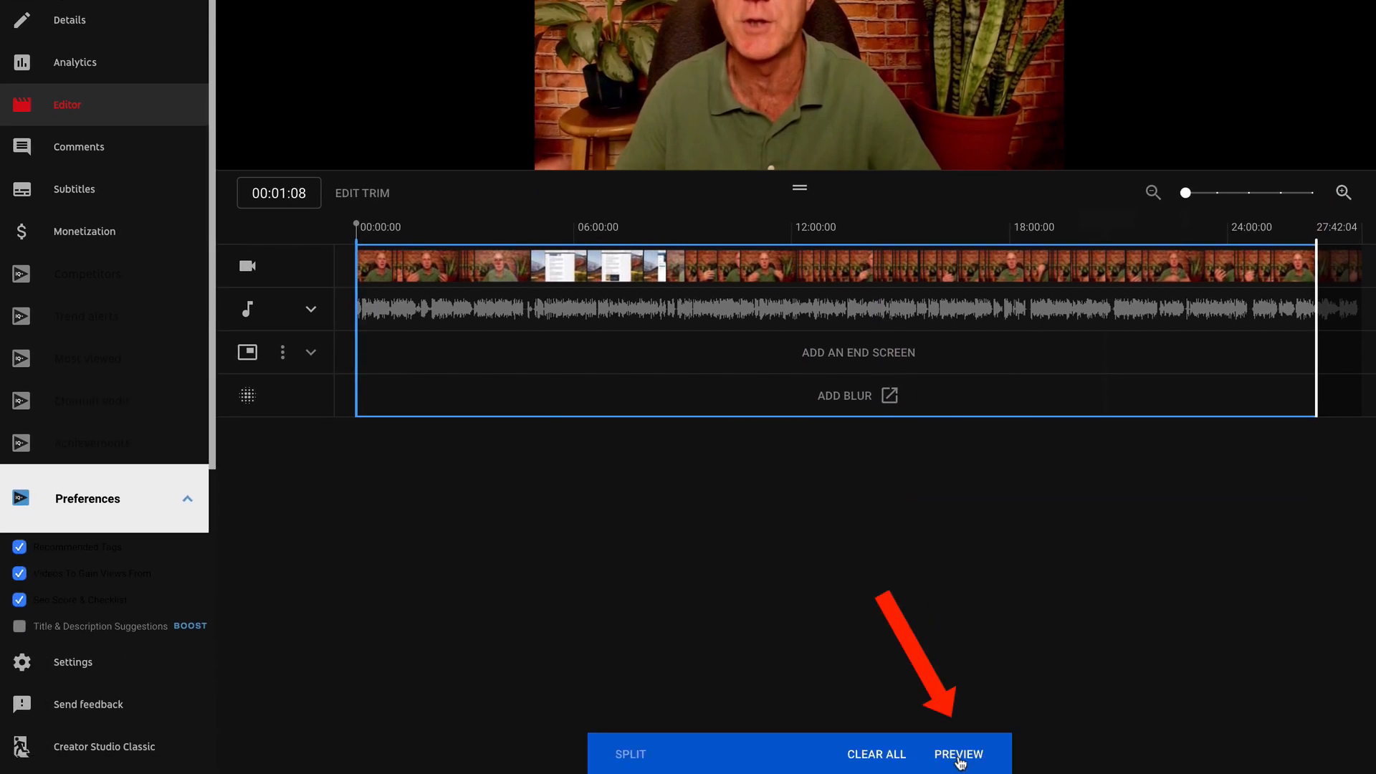
pyautogui.click(958, 749)
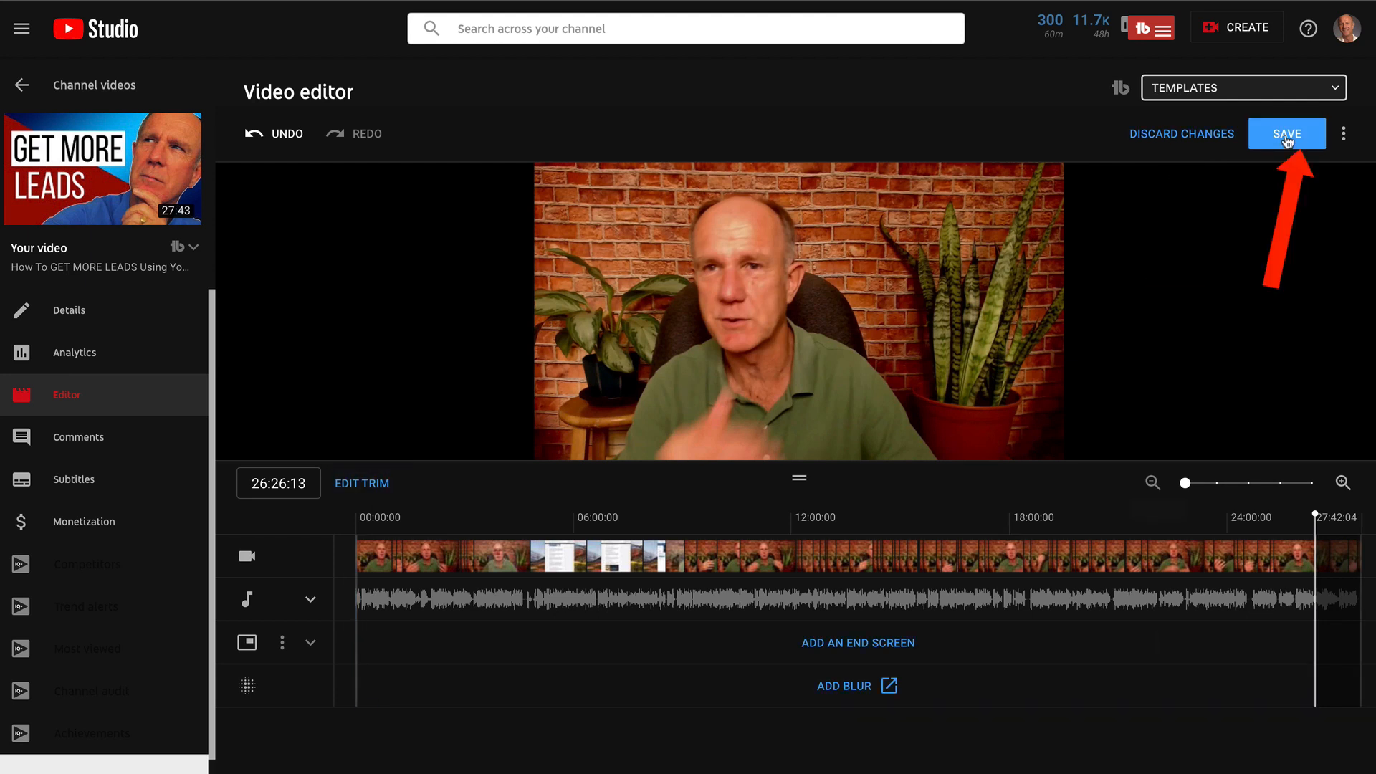
pyautogui.click(1343, 133)
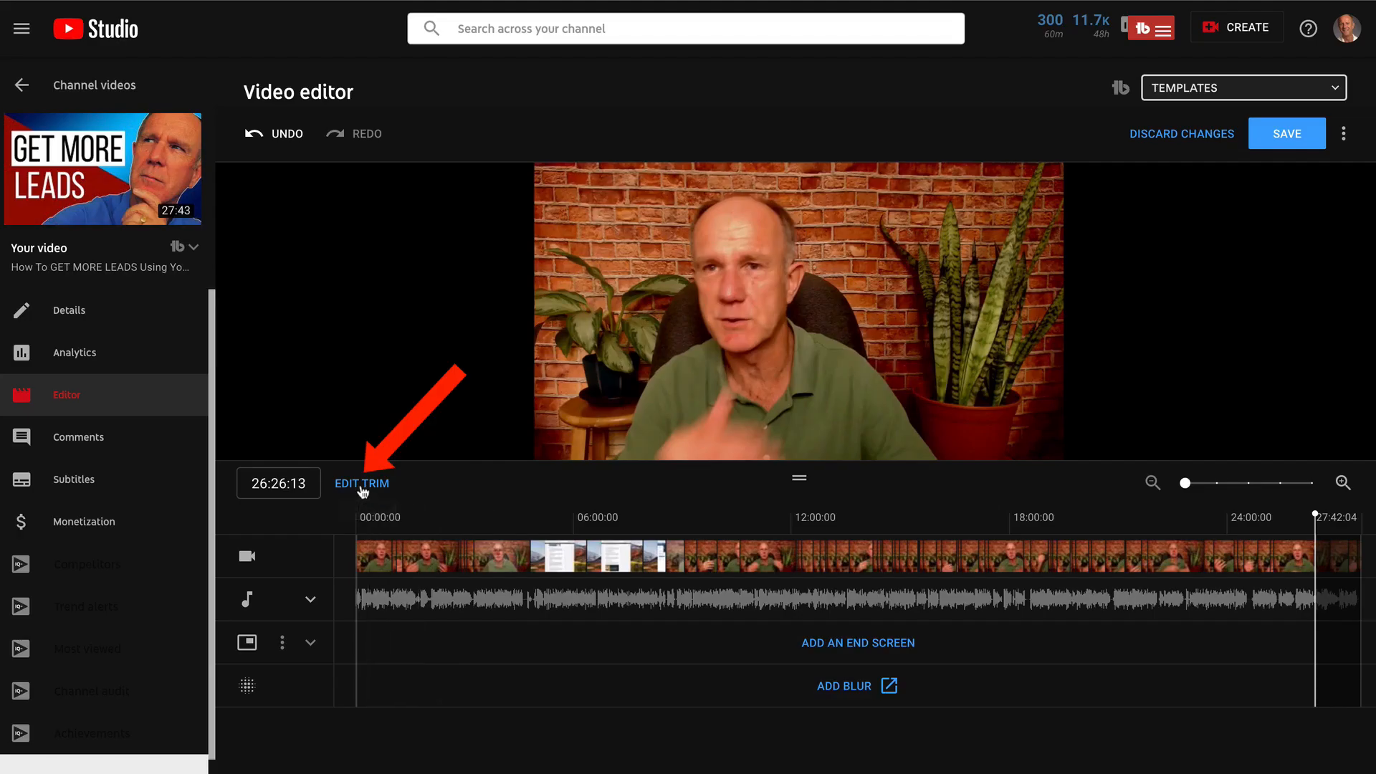
# Split the video at about 09:59 and cut out a short middle section, then preview it
pyautogui.click(362, 483)
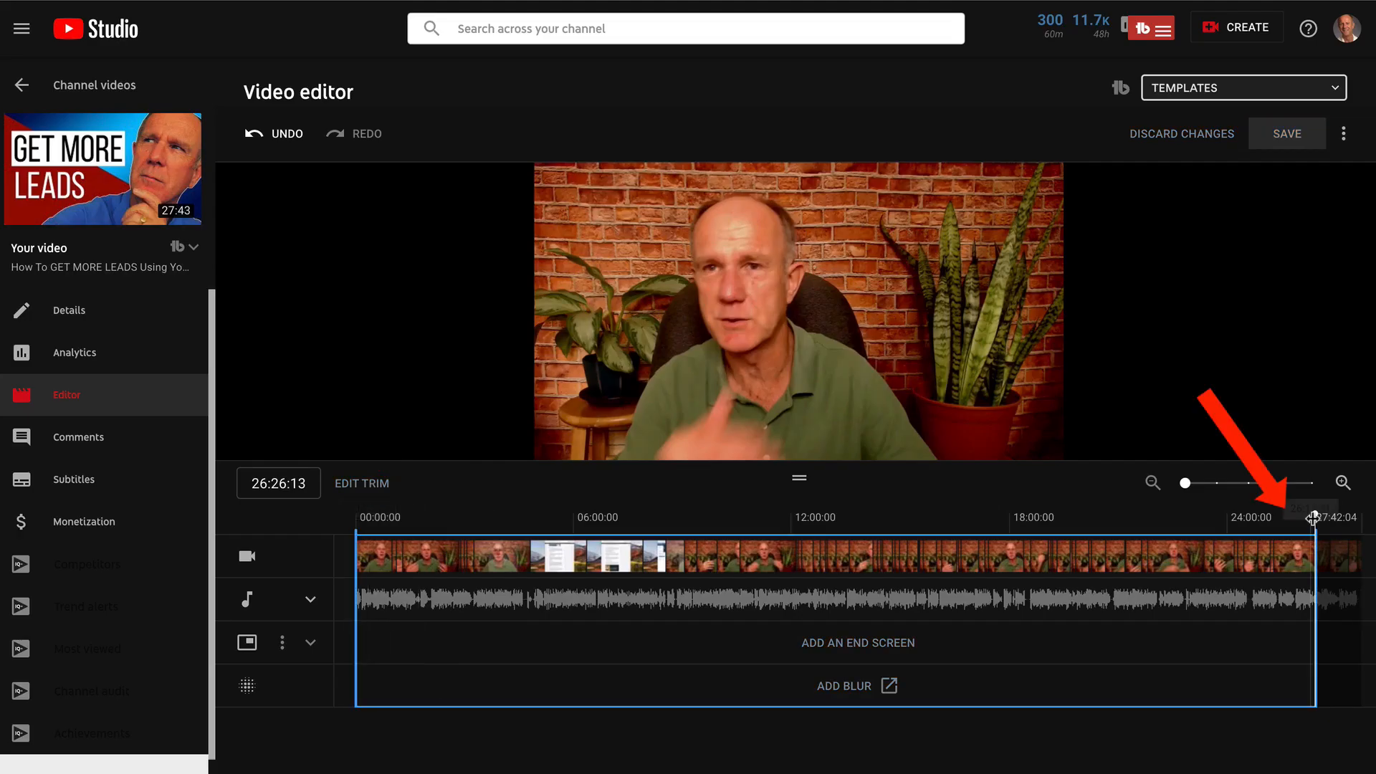
pyautogui.moveTo(1317, 514); pyautogui.dragTo(719, 534)
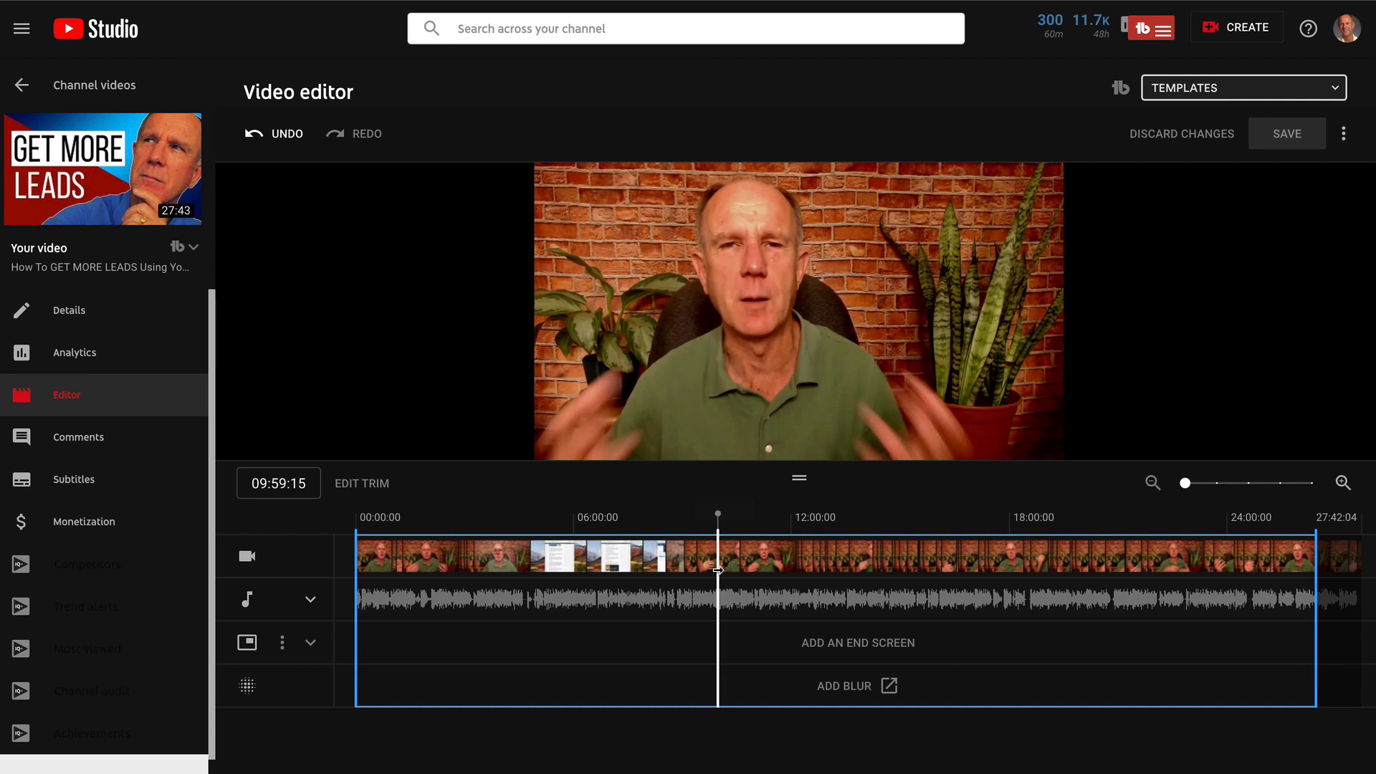
pyautogui.moveTo(719, 569); pyautogui.dragTo(789, 573)
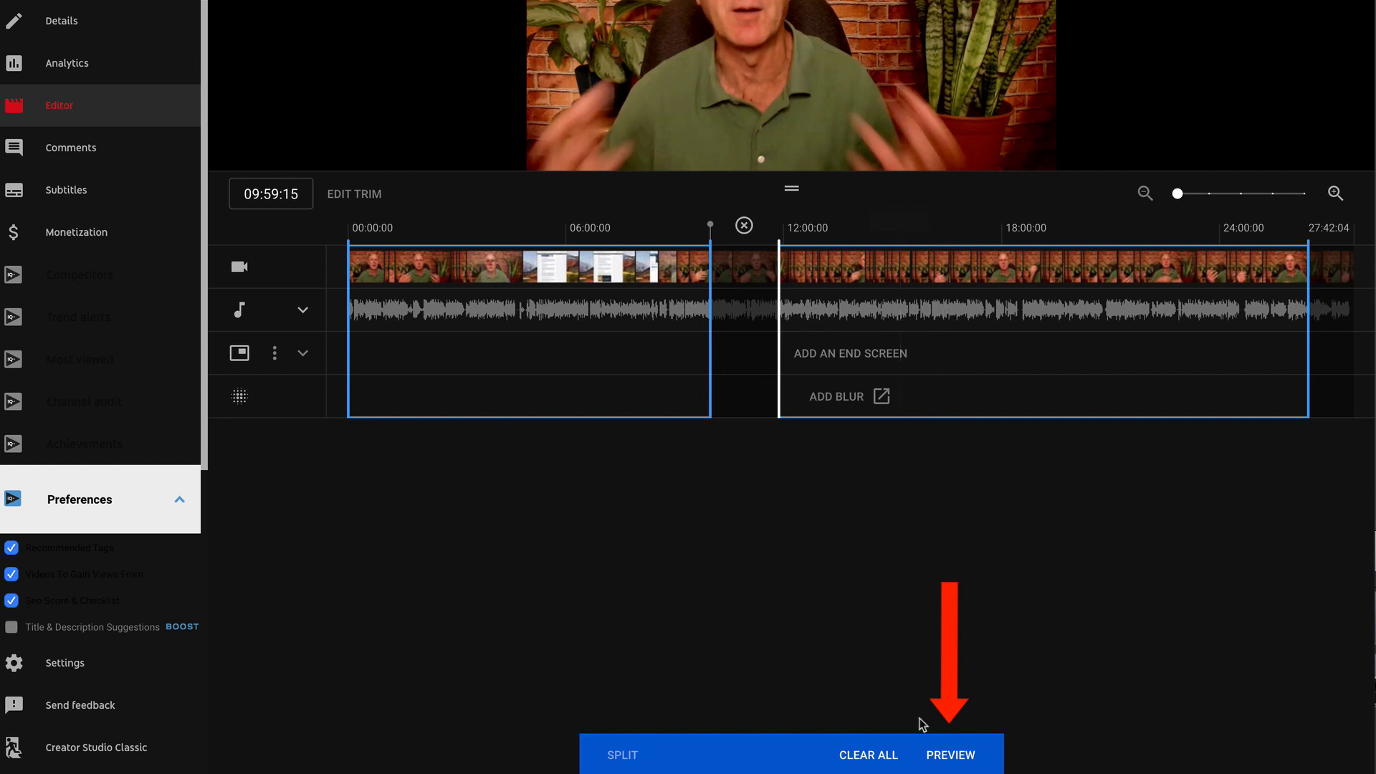
pyautogui.click(952, 756)
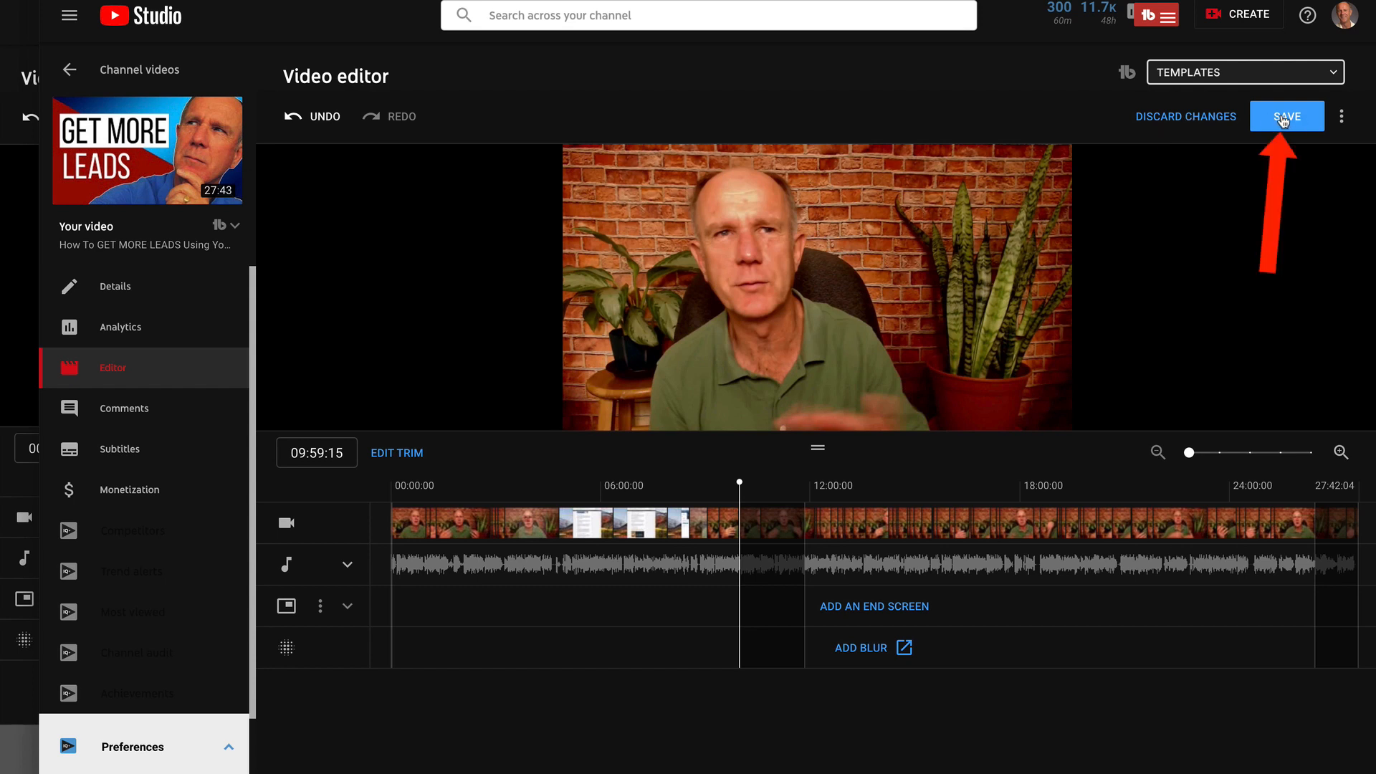
# Reopen the trim and split the video at about 18:36 to cut out a second section
pyautogui.click(1341, 118)
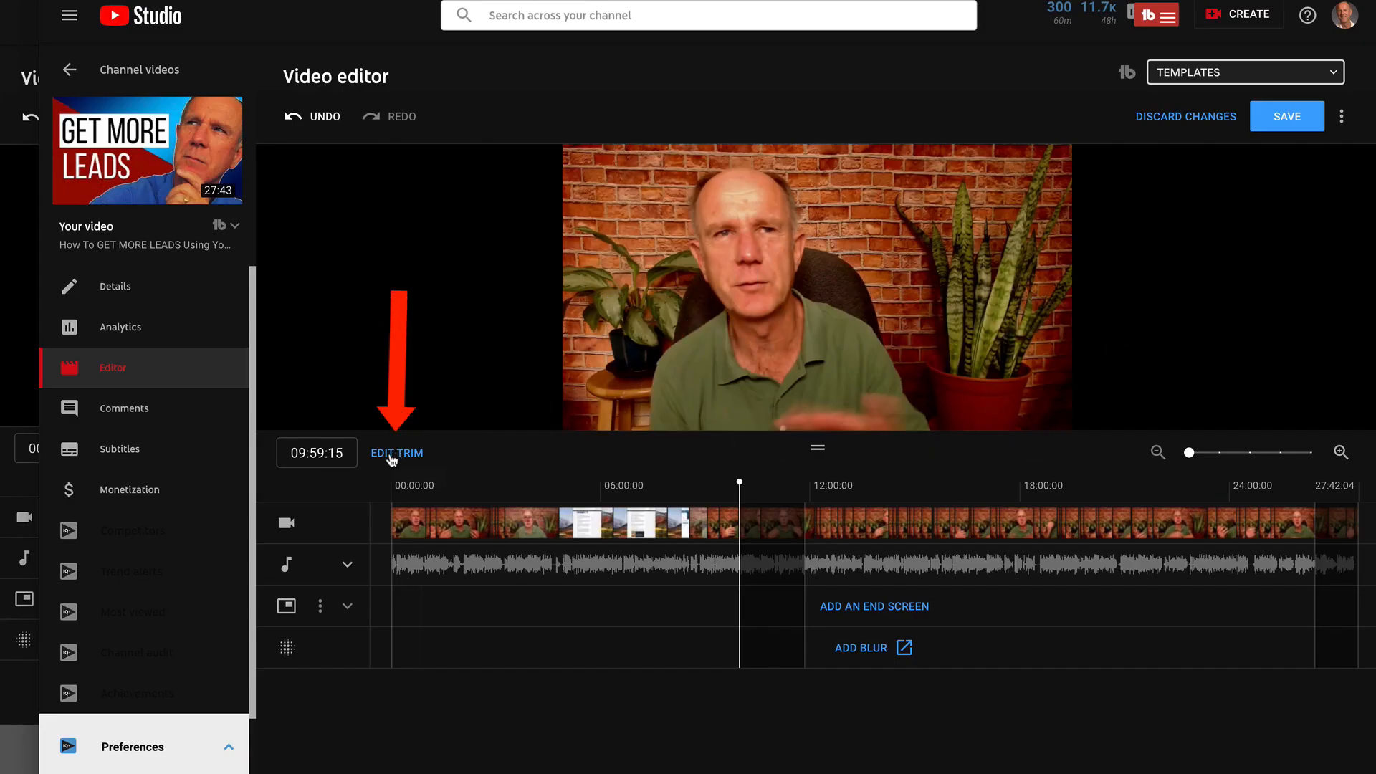
pyautogui.click(392, 454)
pyautogui.click(1034, 507)
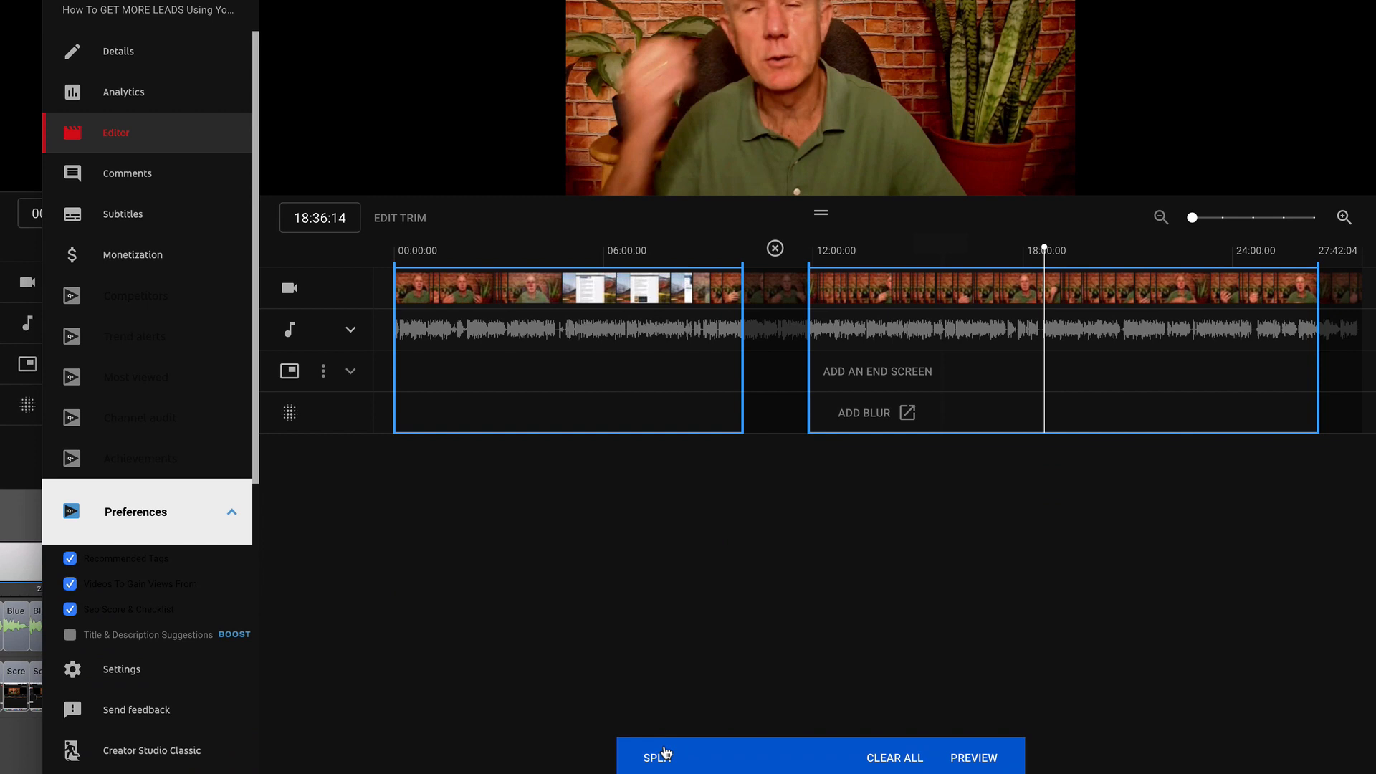
pyautogui.click(663, 756)
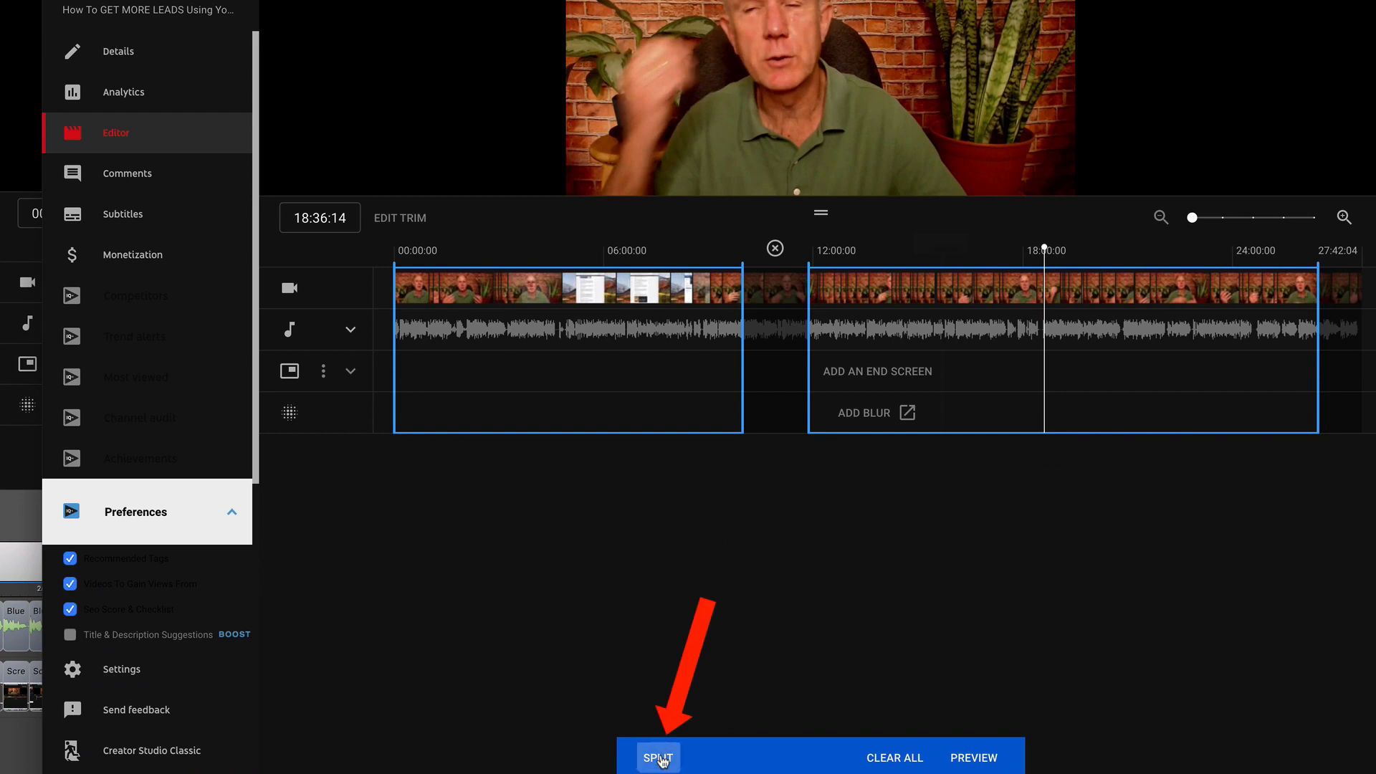
pyautogui.moveTo(1044, 368); pyautogui.dragTo(1102, 368)
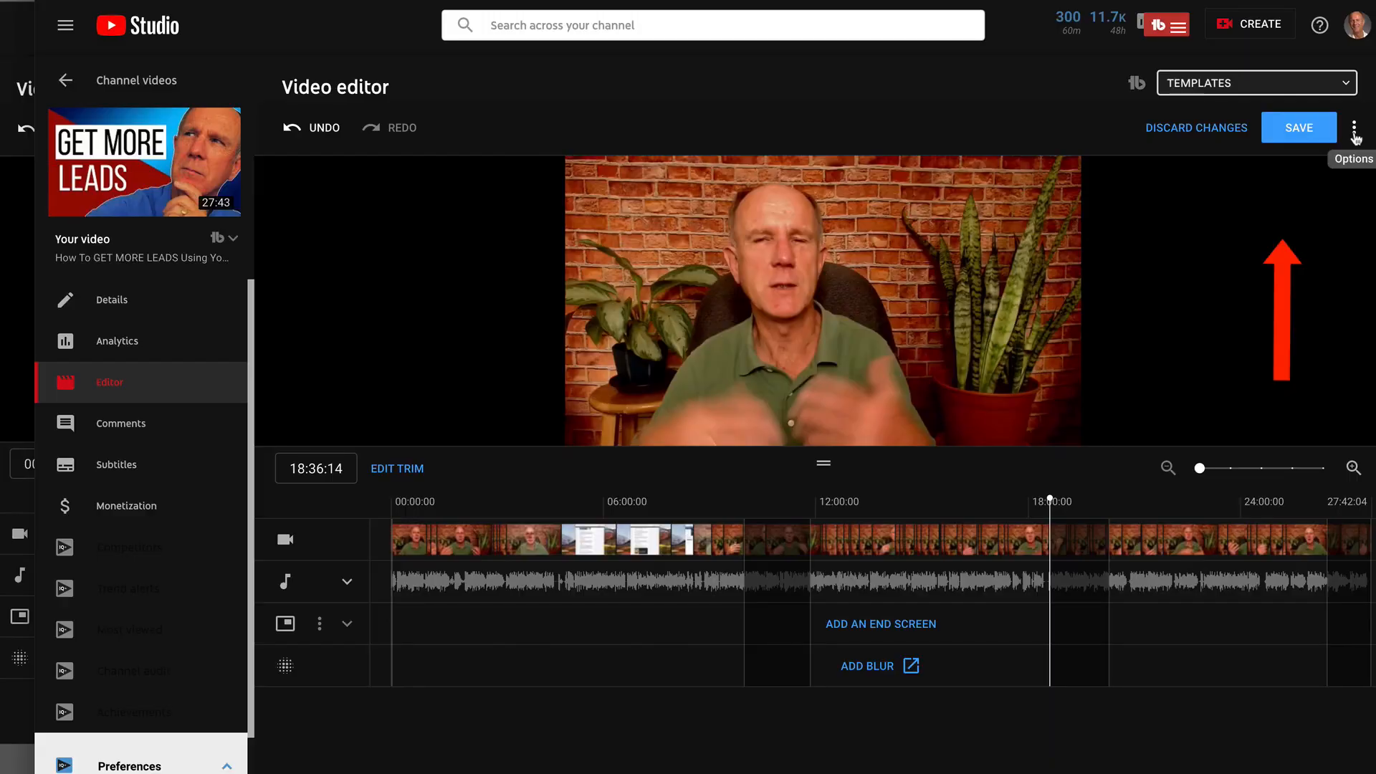
pyautogui.click(1354, 131)
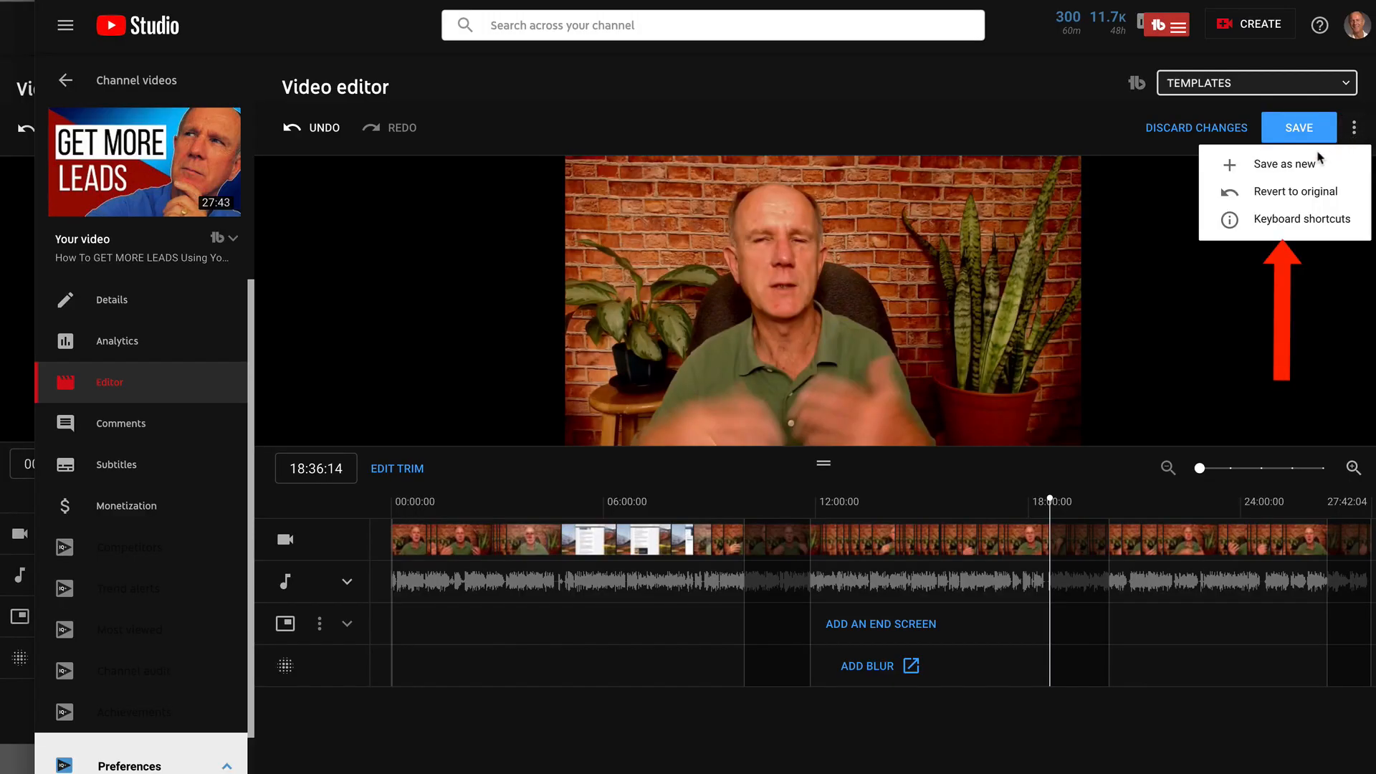
pyautogui.click(1287, 194)
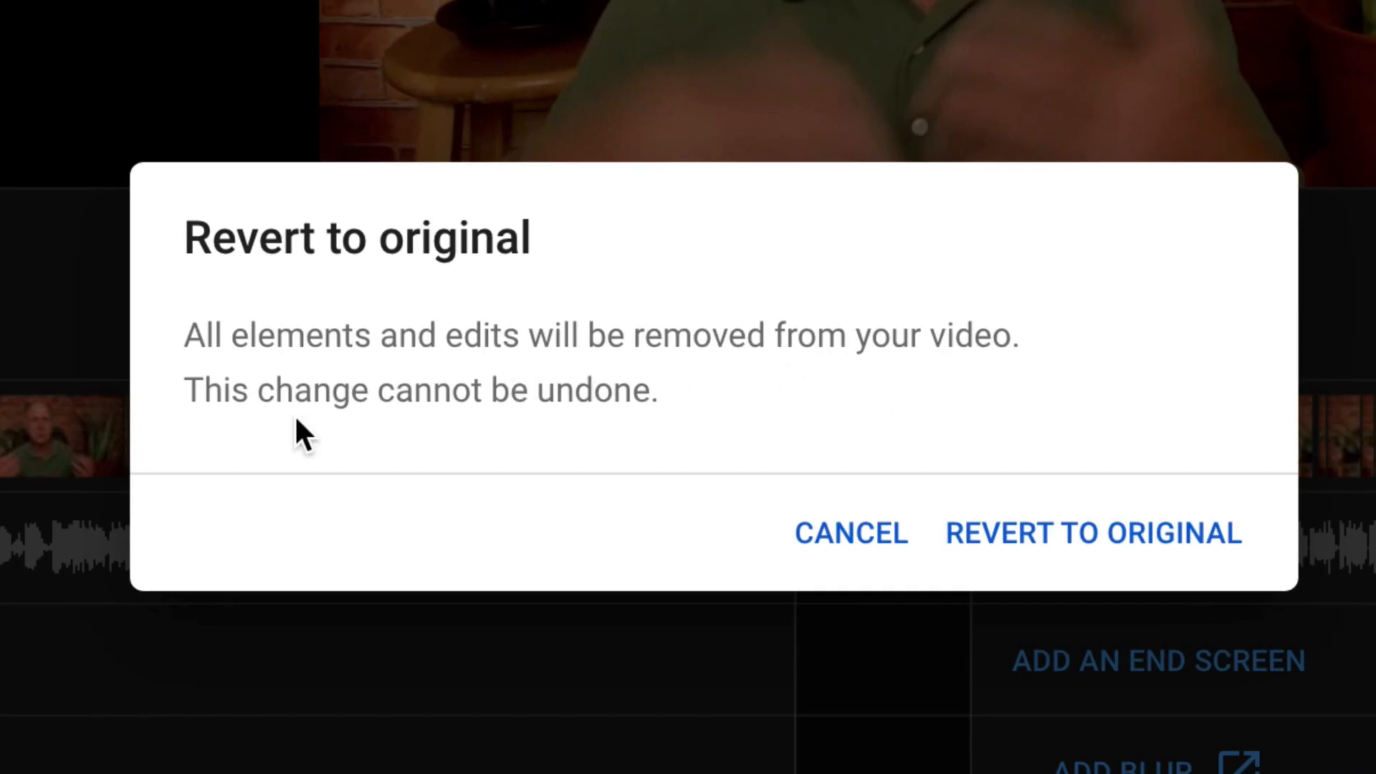
pyautogui.click(863, 548)
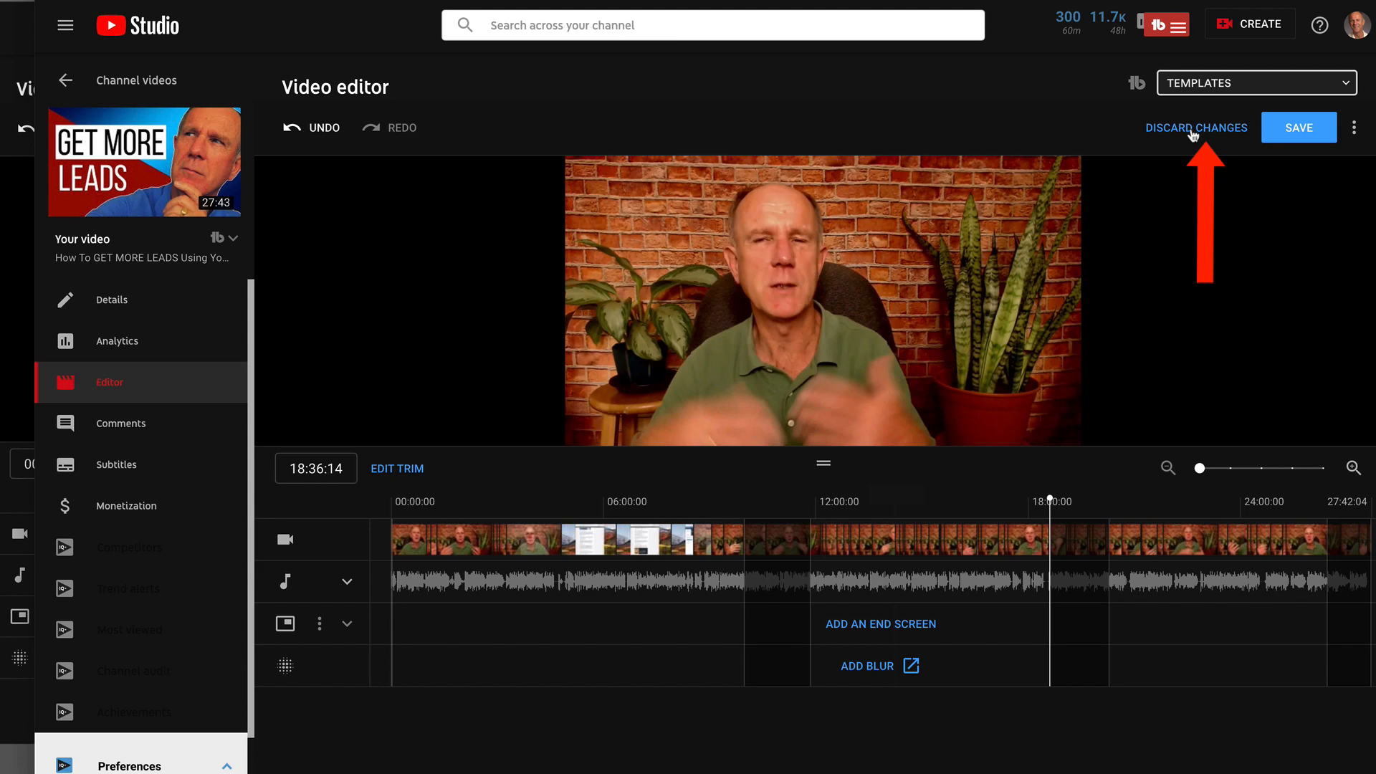
# Discard all editing changes and start trimming the end of the full-length video again
pyautogui.click(1192, 134)
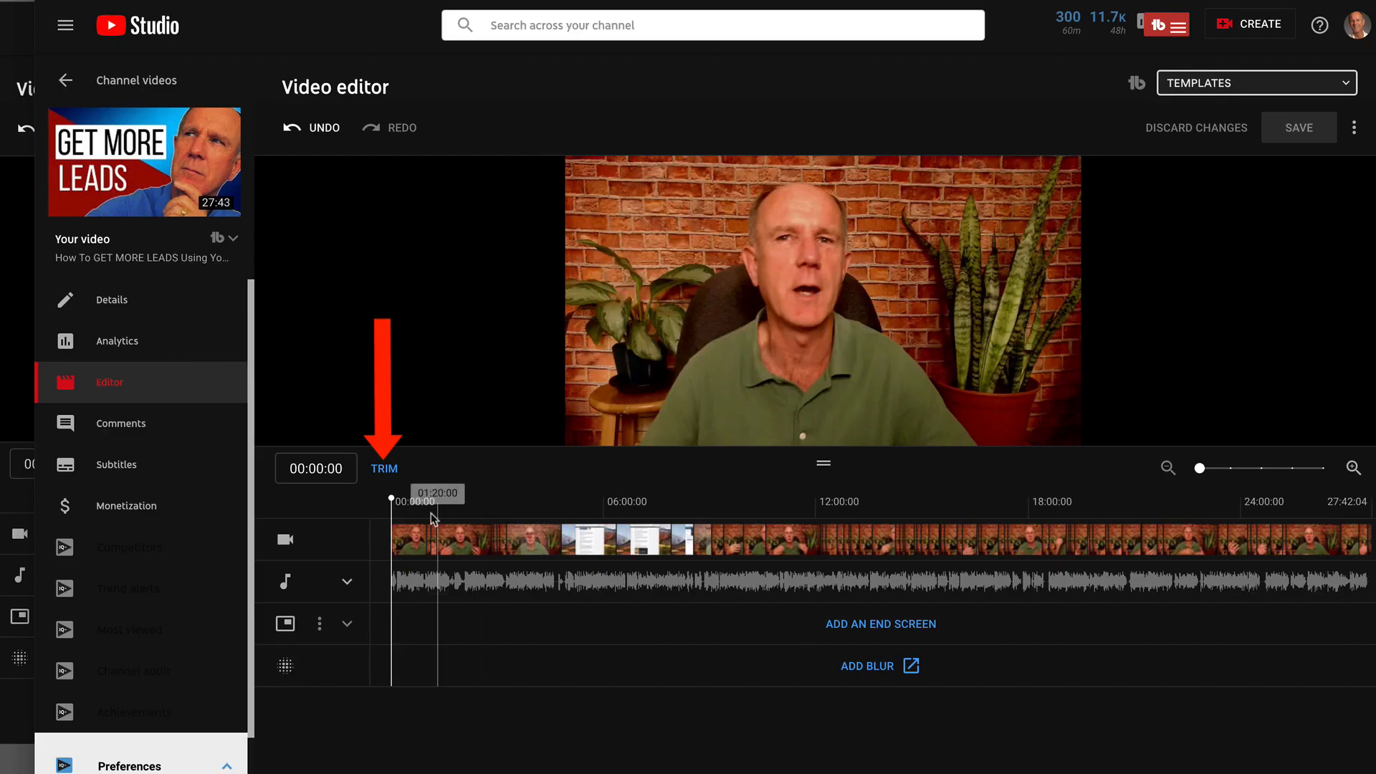
pyautogui.click(381, 468)
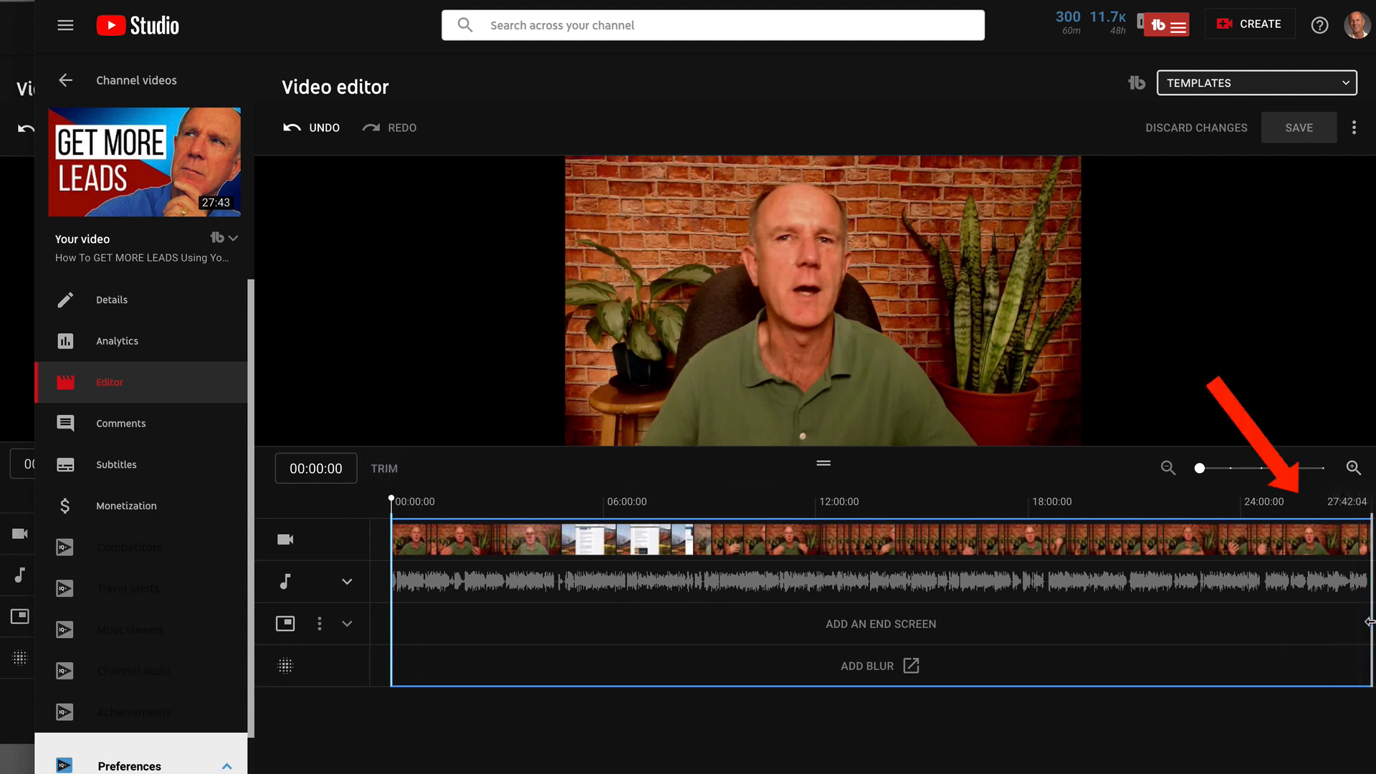
pyautogui.moveTo(1369, 622); pyautogui.dragTo(1329, 628)
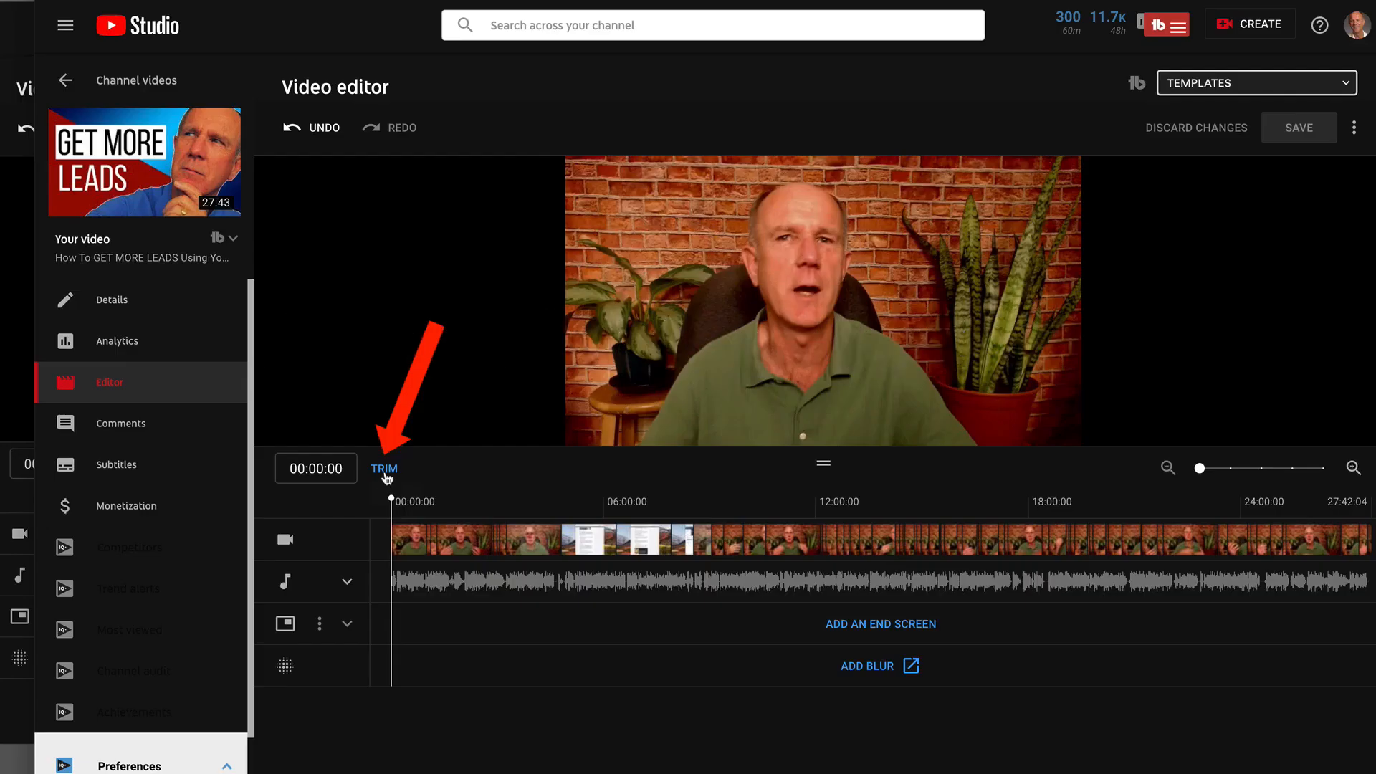
# Reenter trim mode and move the trim start to about 00:46
pyautogui.click(385, 473)
pyautogui.moveTo(391, 500); pyautogui.dragTo(419, 500)
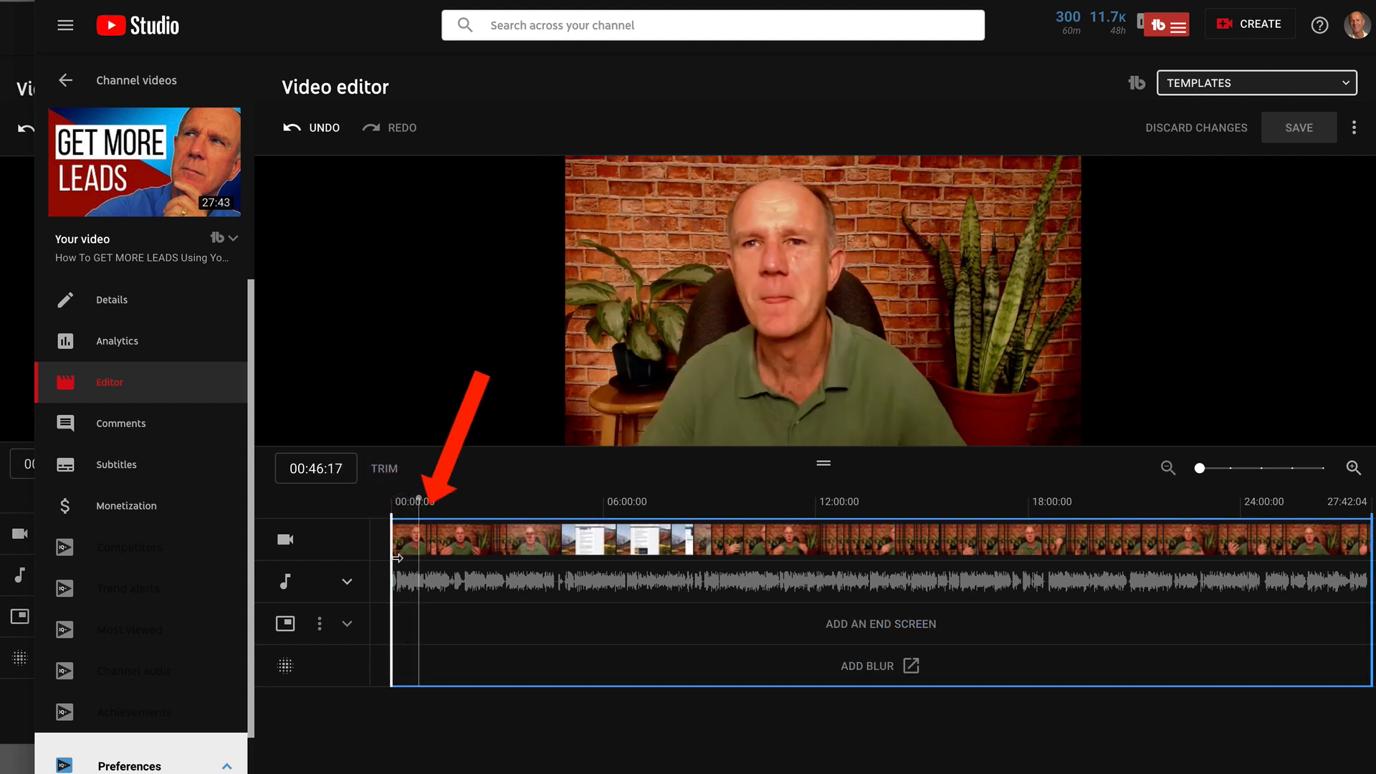
pyautogui.moveTo(397, 558); pyautogui.dragTo(421, 559)
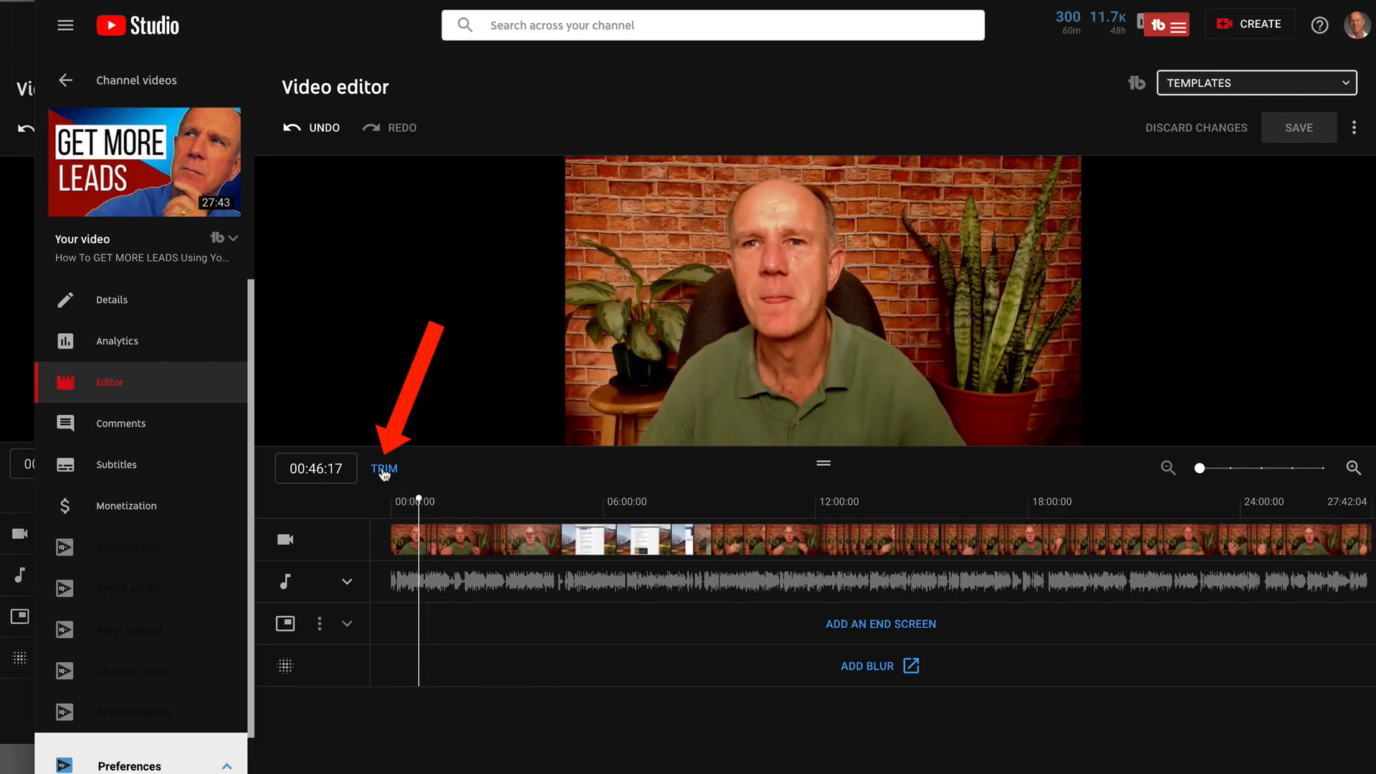
# Split the video at about 10:21, cut out the following section up to about 12:00, and preview it
pyautogui.click(384, 470)
pyautogui.moveTo(420, 500); pyautogui.dragTo(759, 500)
pyautogui.click(636, 757)
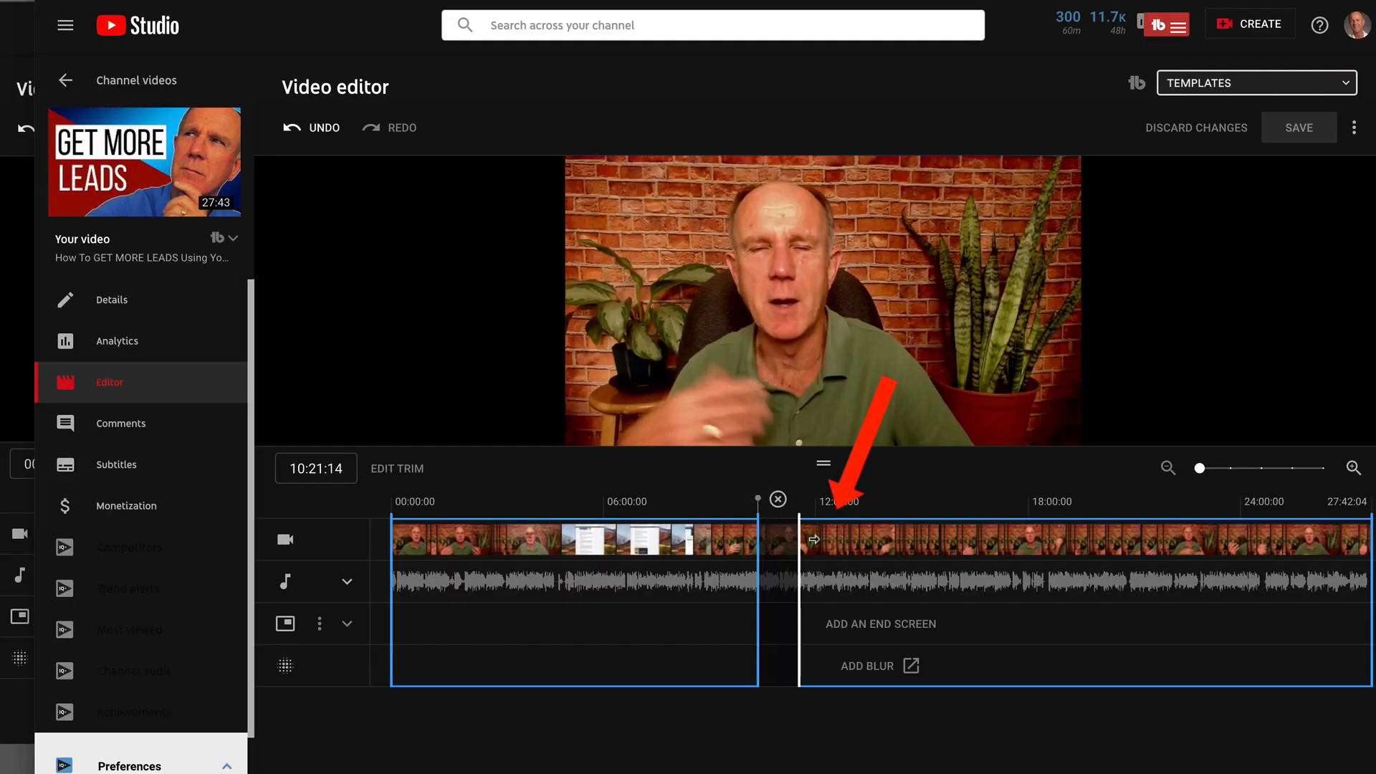
pyautogui.moveTo(814, 538); pyautogui.dragTo(839, 543)
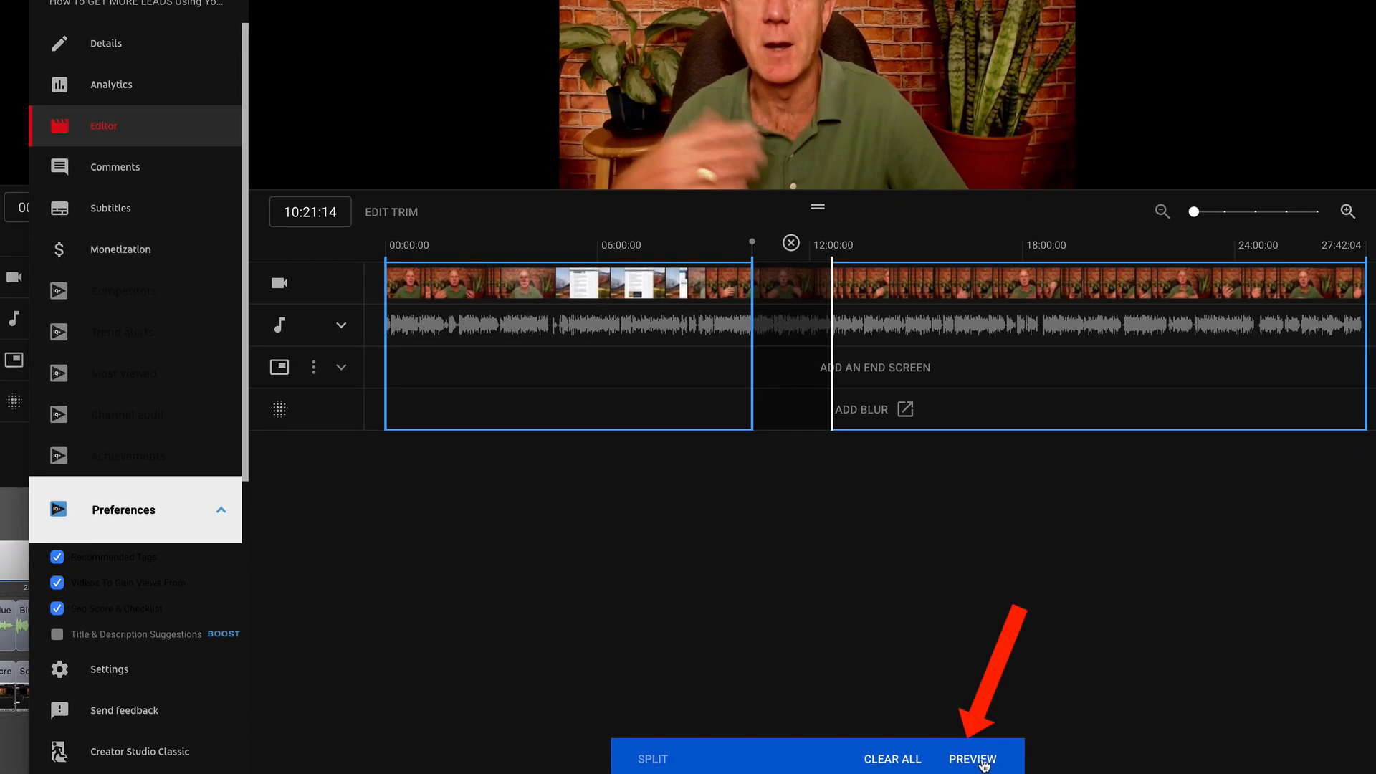
pyautogui.click(984, 749)
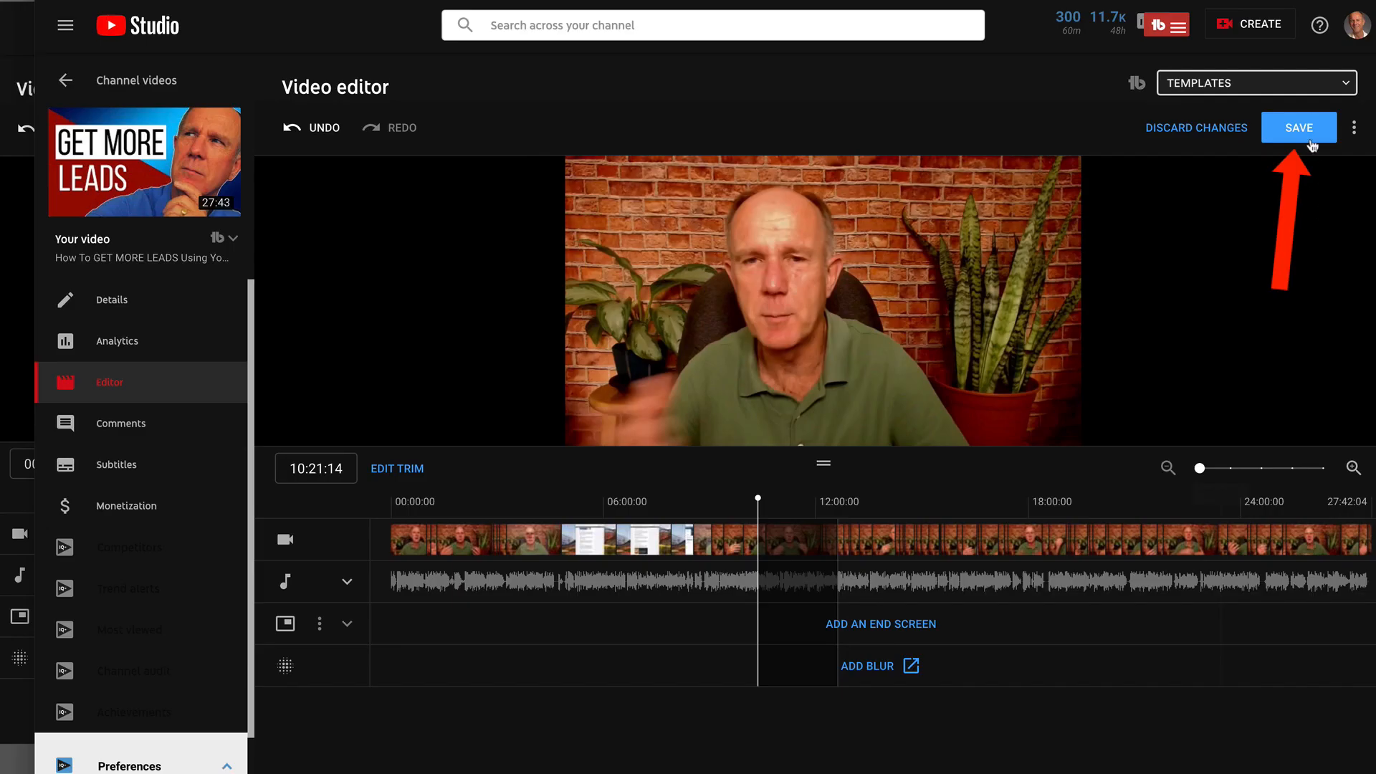
# Save the edited video and confirm the save
pyautogui.click(1299, 129)
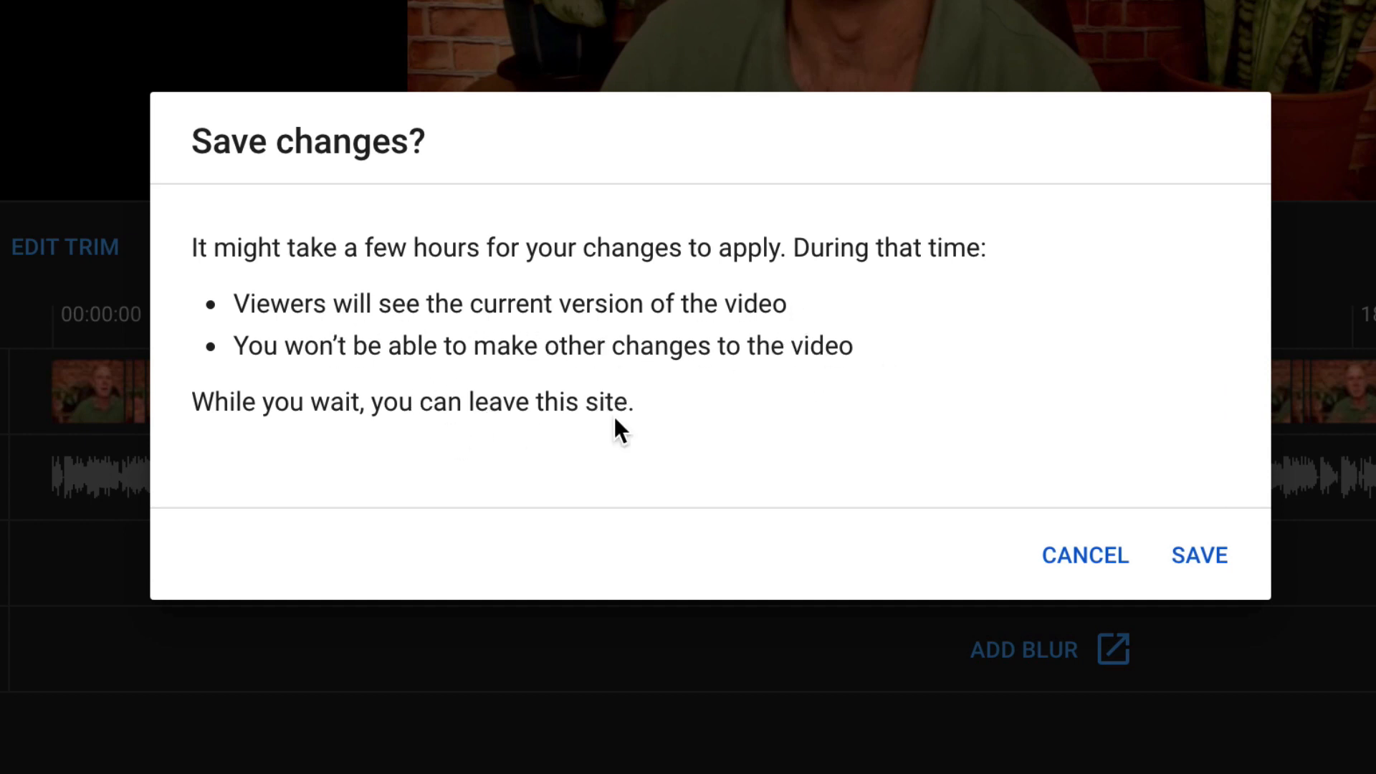
pyautogui.click(1211, 563)
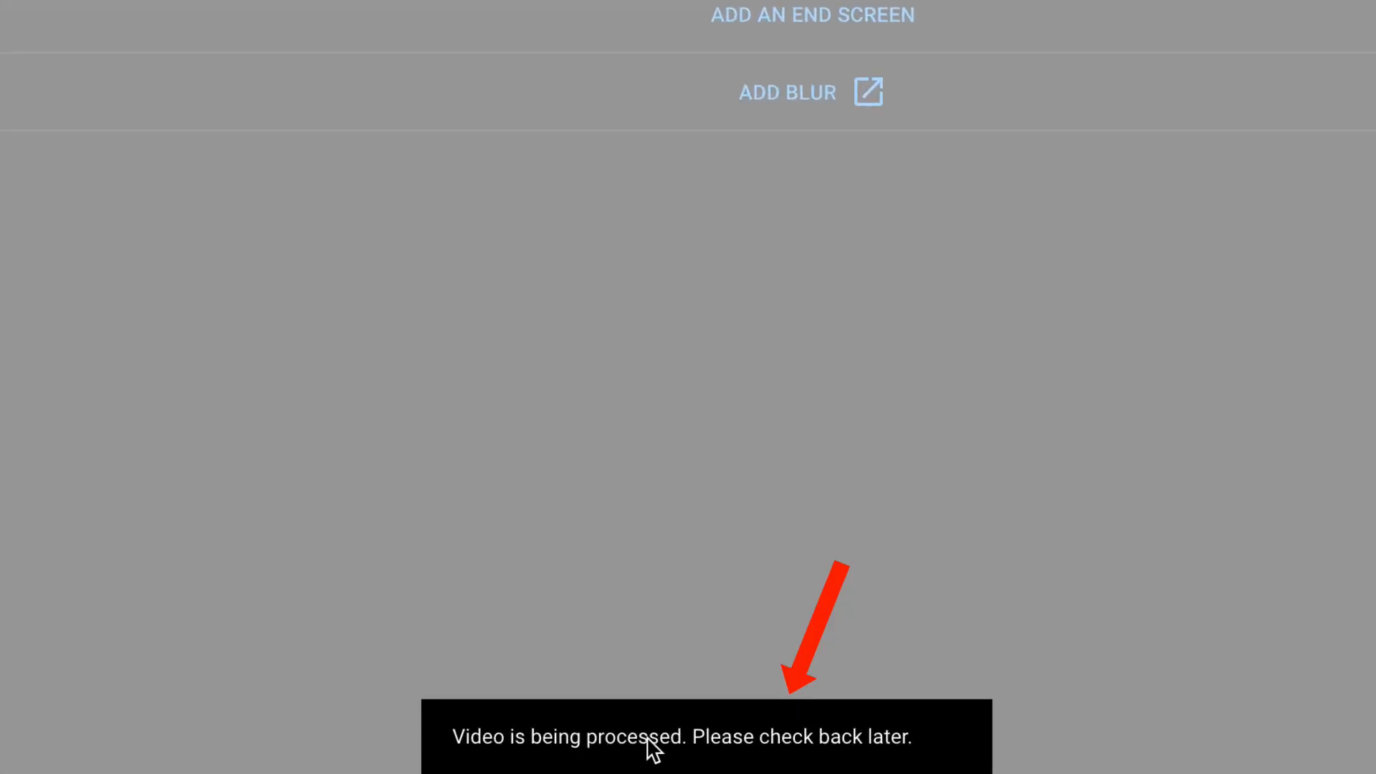